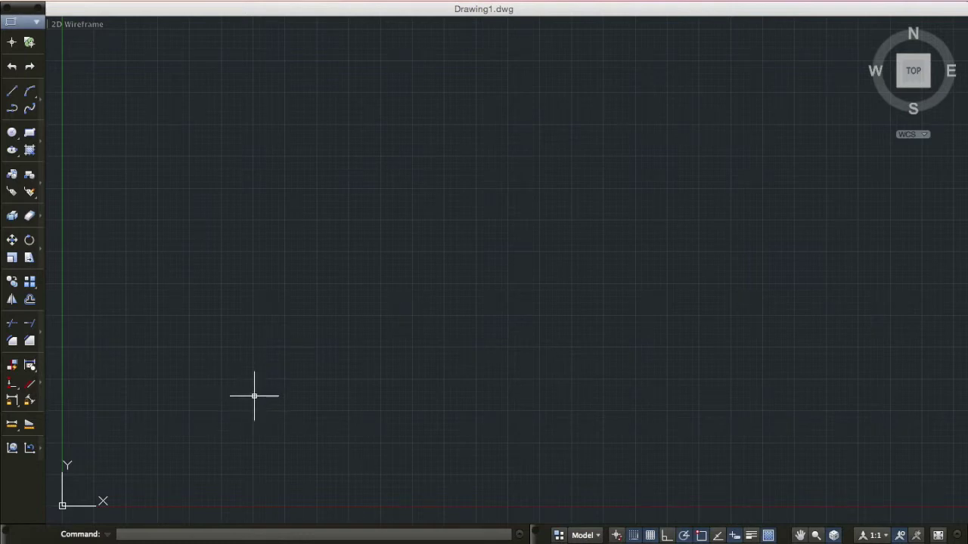
Set the grid snap spacing to 10 in both X and Y and apply the drafting settings.
scroll(185, 433, up, 2)
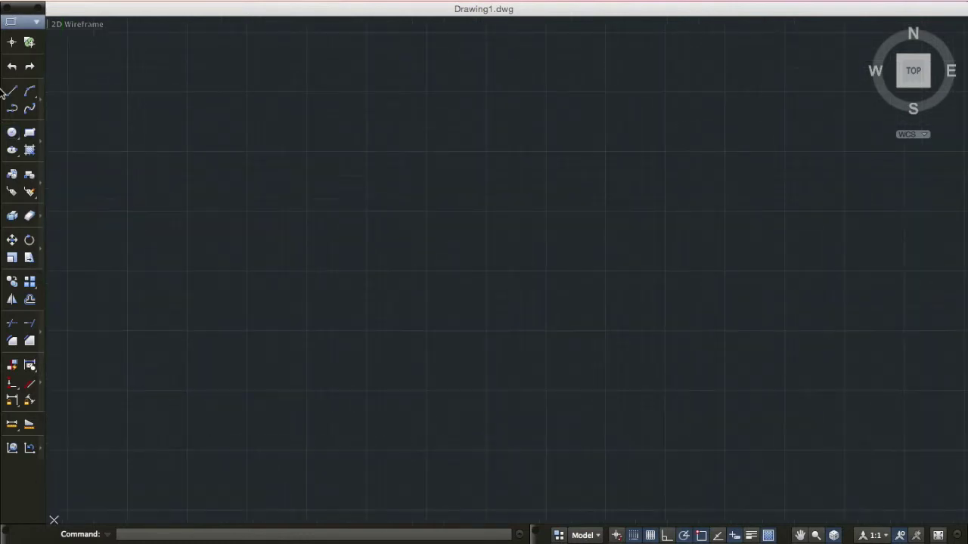
click(9, 93)
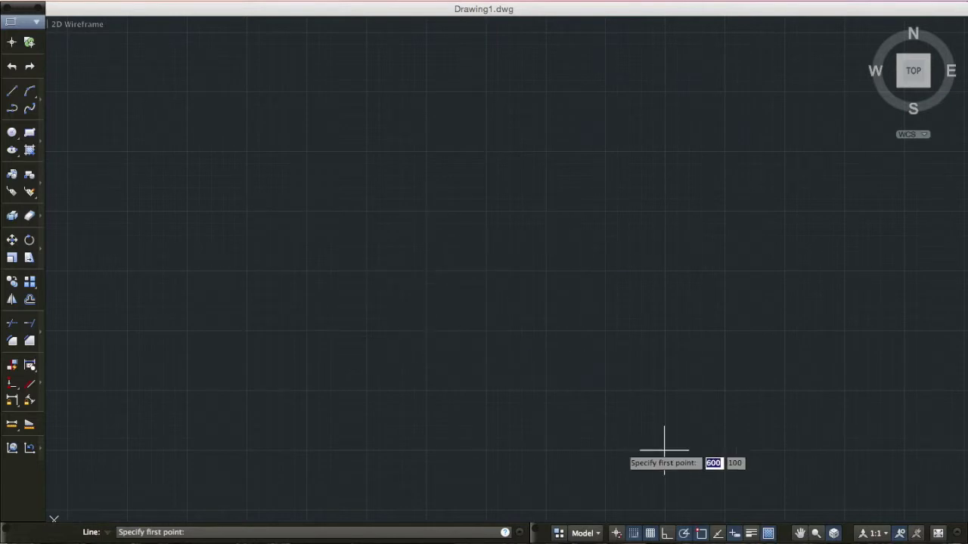
right_click(634, 534)
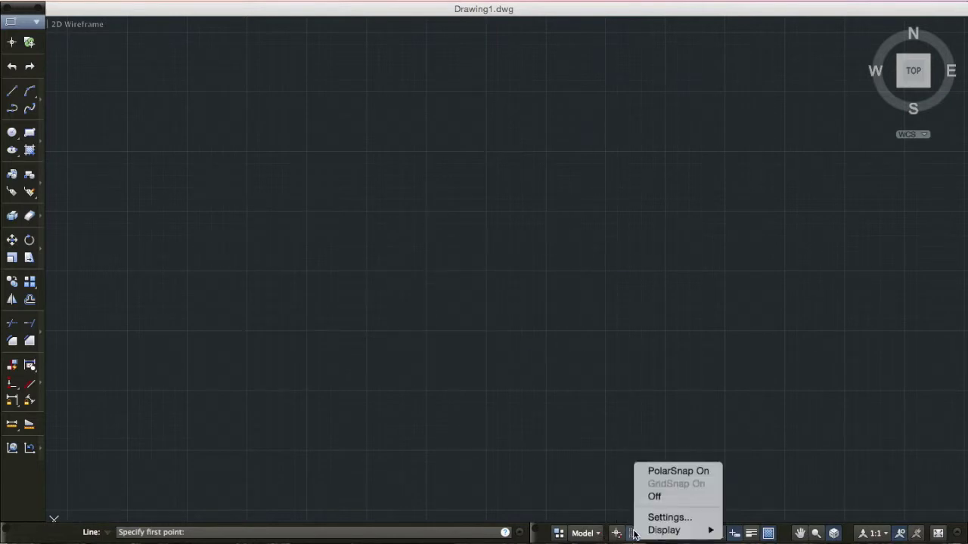
click(670, 516)
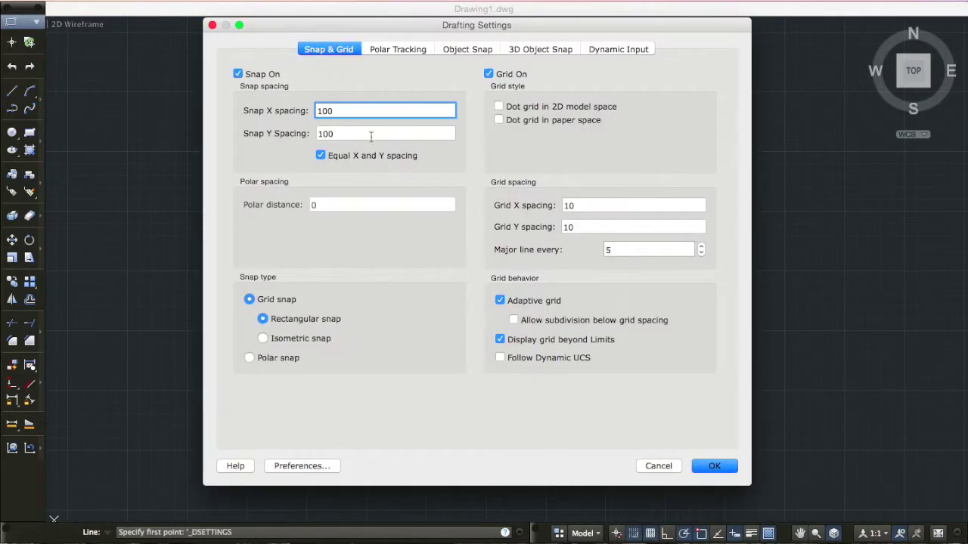
key(Tab)
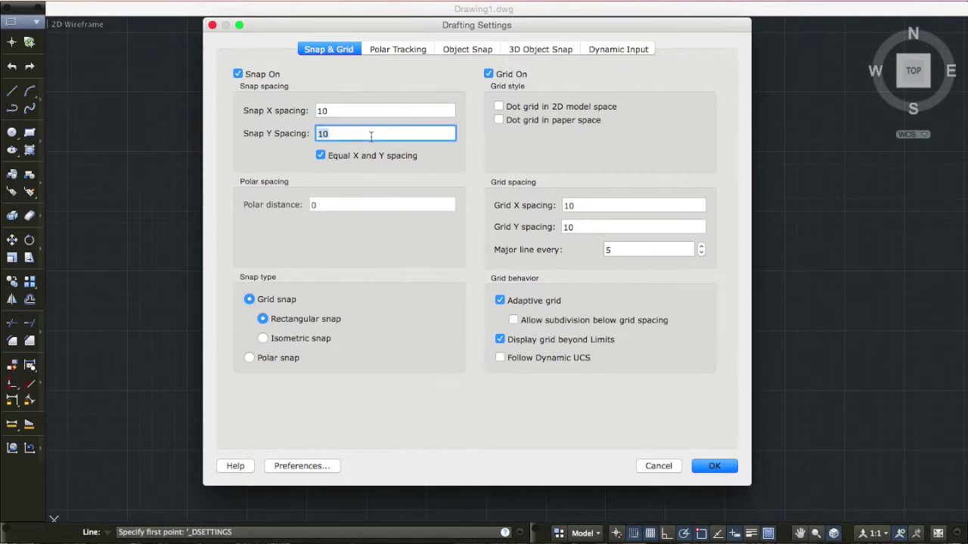
click(705, 466)
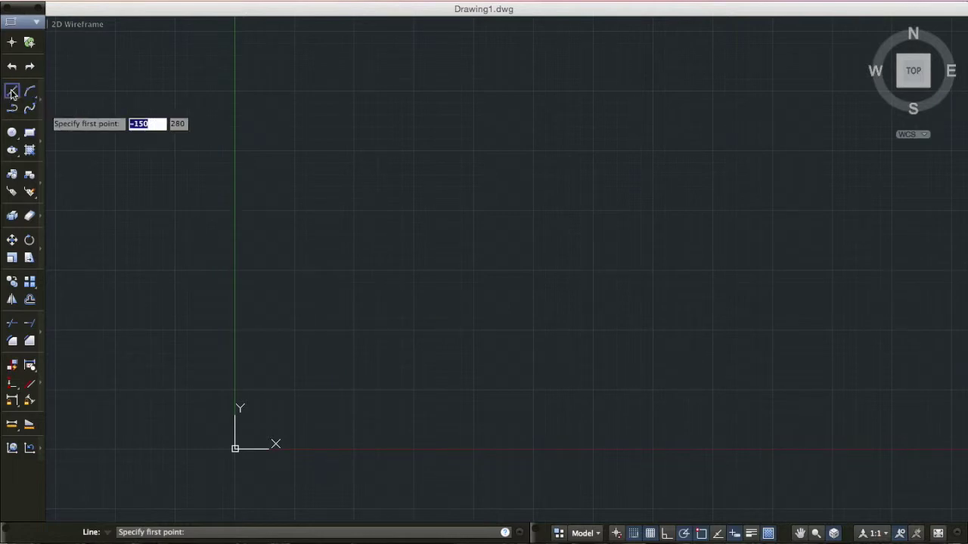
Draw a diagonal line about 70.7 units long between two grid intersections near the origin and select it.
click(294, 269)
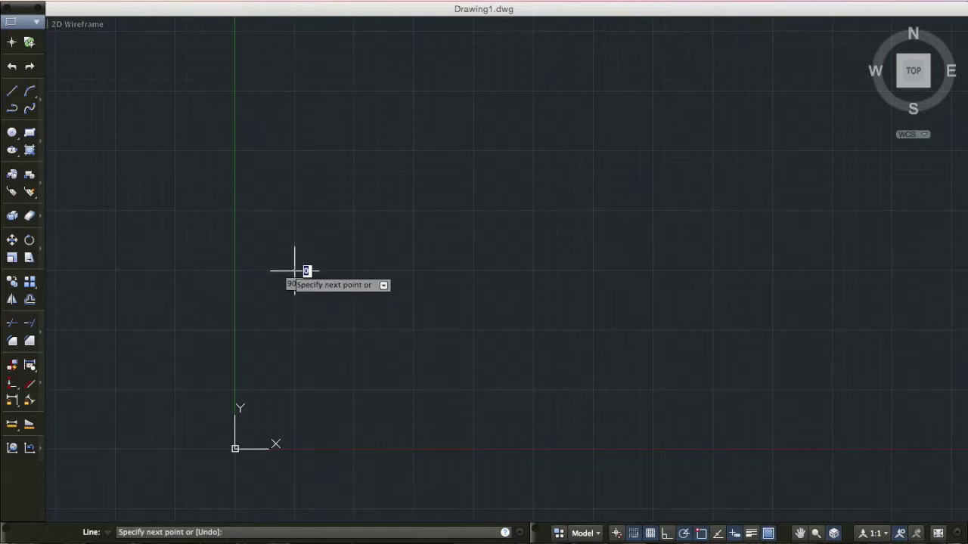
click(354, 330)
key(Escape)
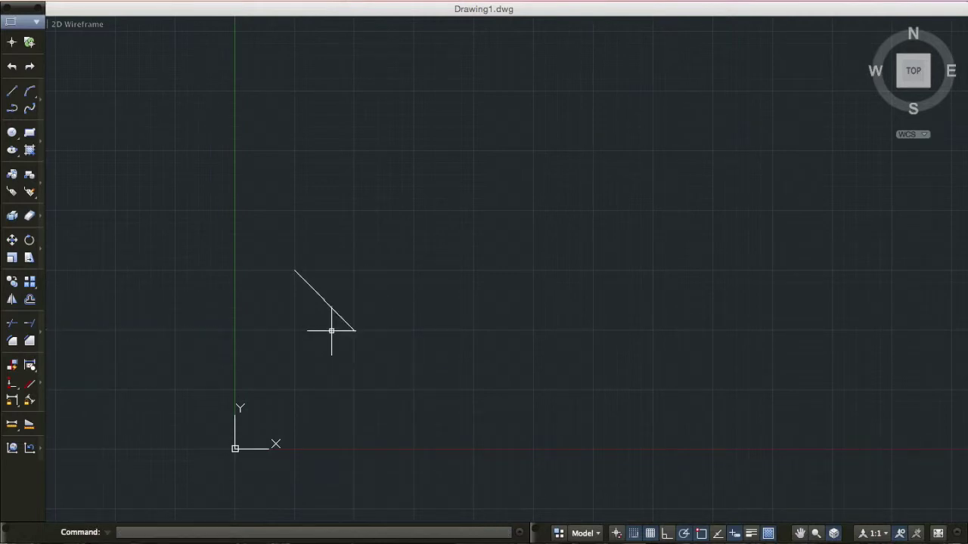
click(295, 270)
mouse_move(295, 271)
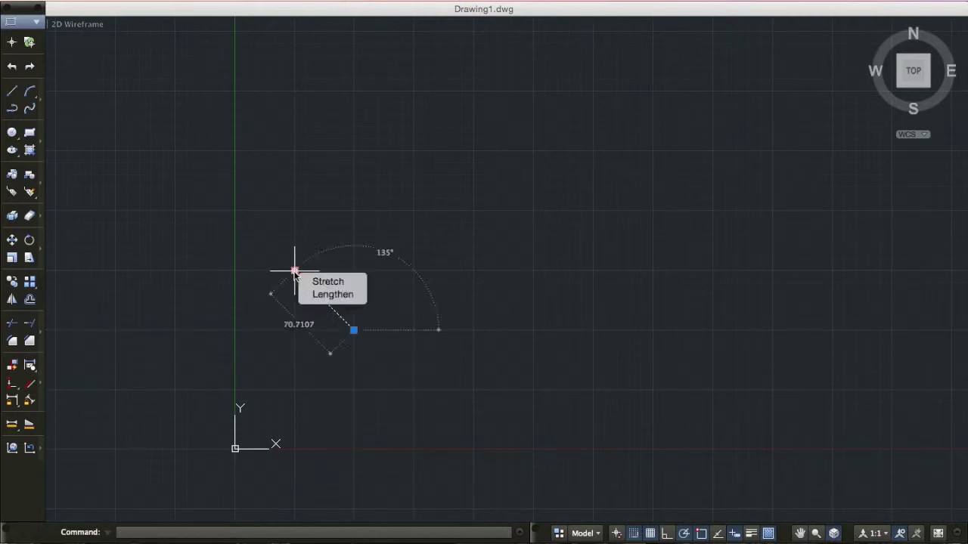
click(288, 319)
click(52, 92)
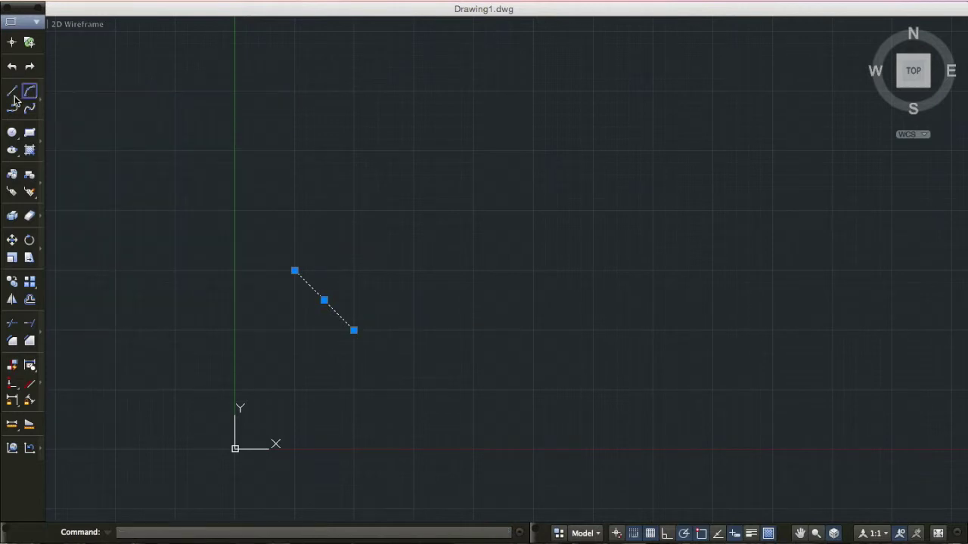
Draw a short diagonal line between two neighbouring snap points, to the right of the first line's upper end.
click(10, 92)
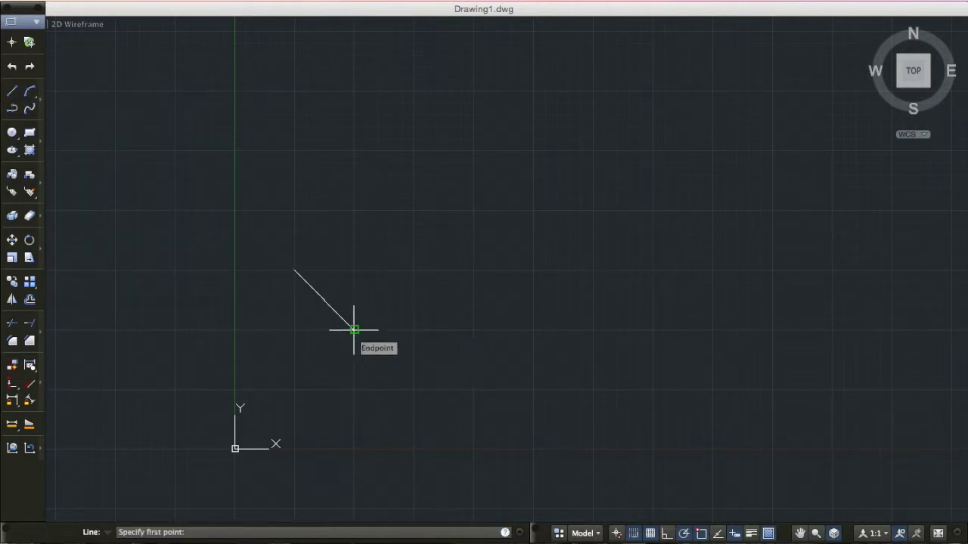
click(354, 271)
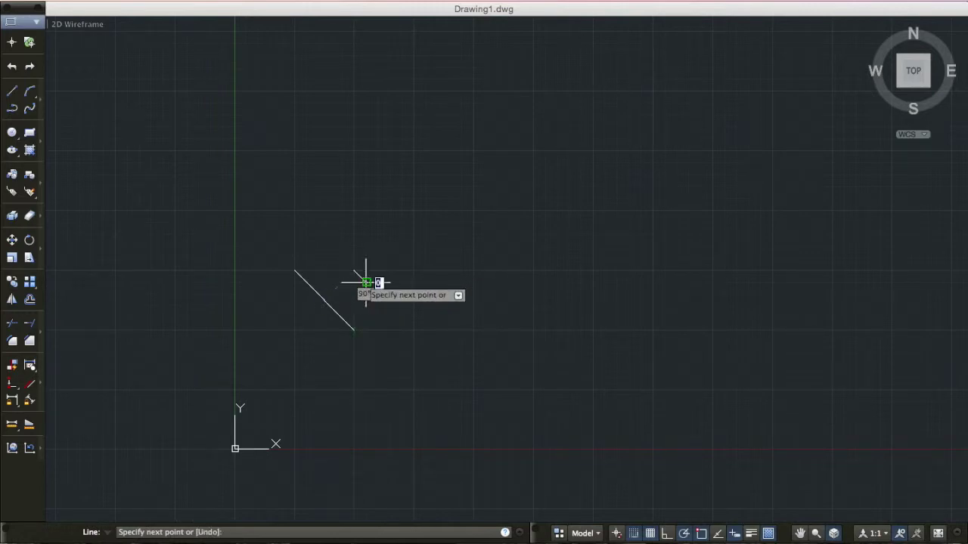
click(365, 282)
key(Escape)
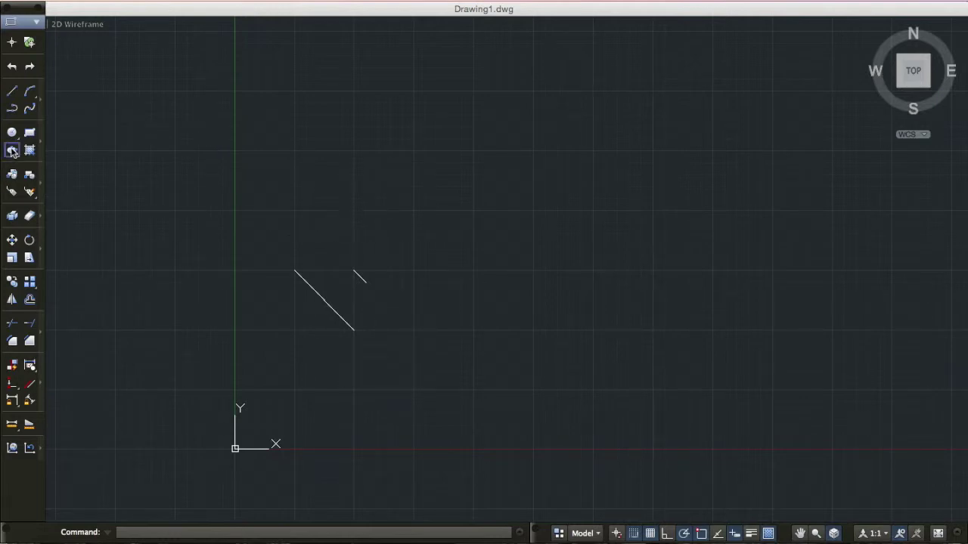
Draw a continuous chain of seven snapped line segments that cross each other in a rough star shape over the existing lines.
click(12, 91)
click(282, 318)
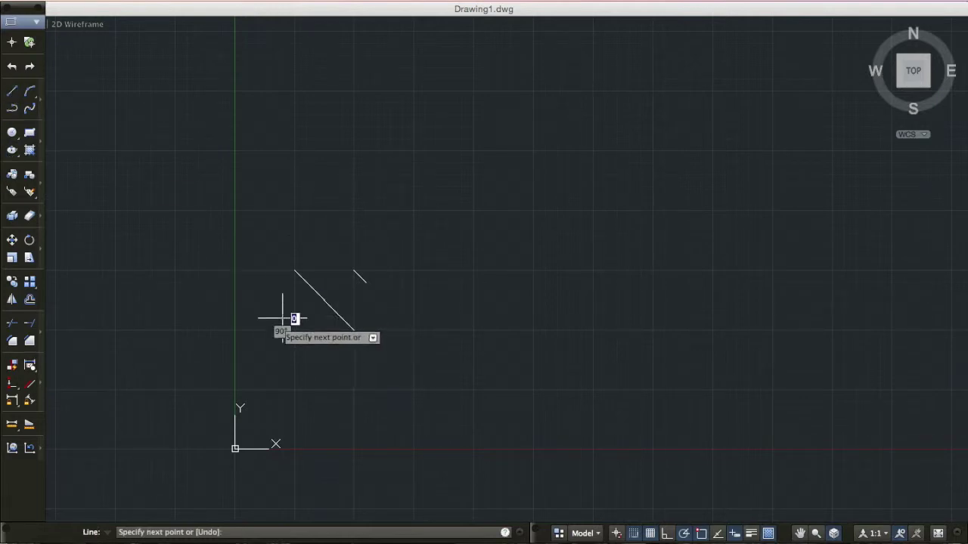
click(390, 258)
click(461, 366)
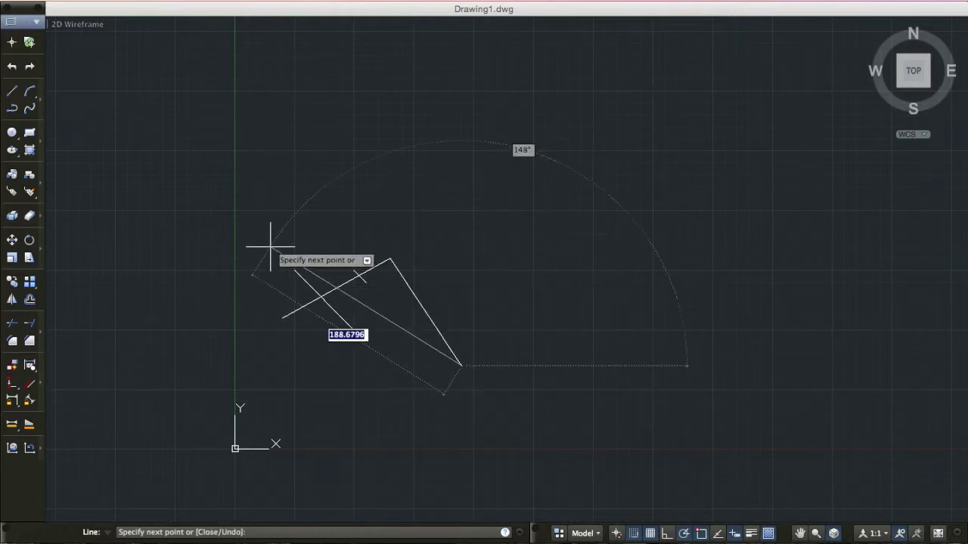
click(269, 247)
click(533, 259)
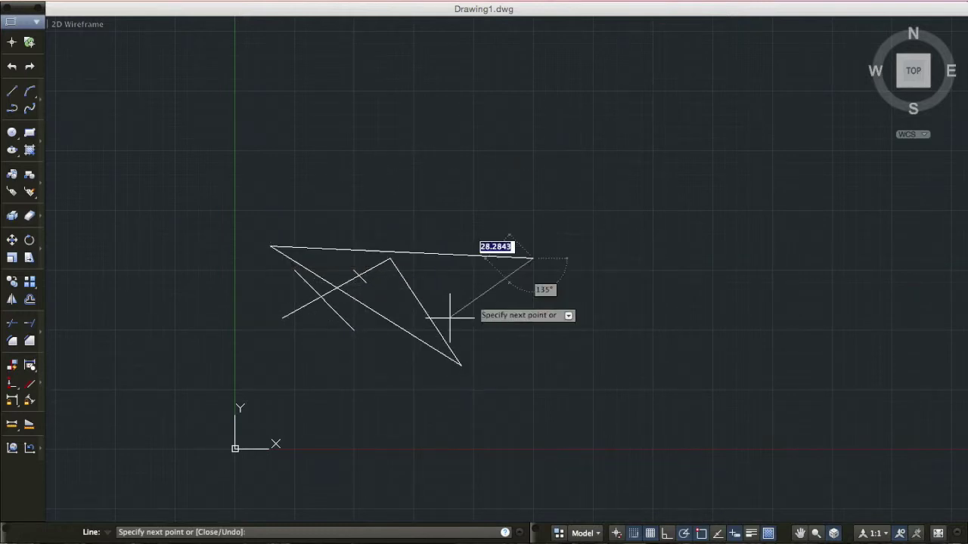
click(330, 376)
click(378, 163)
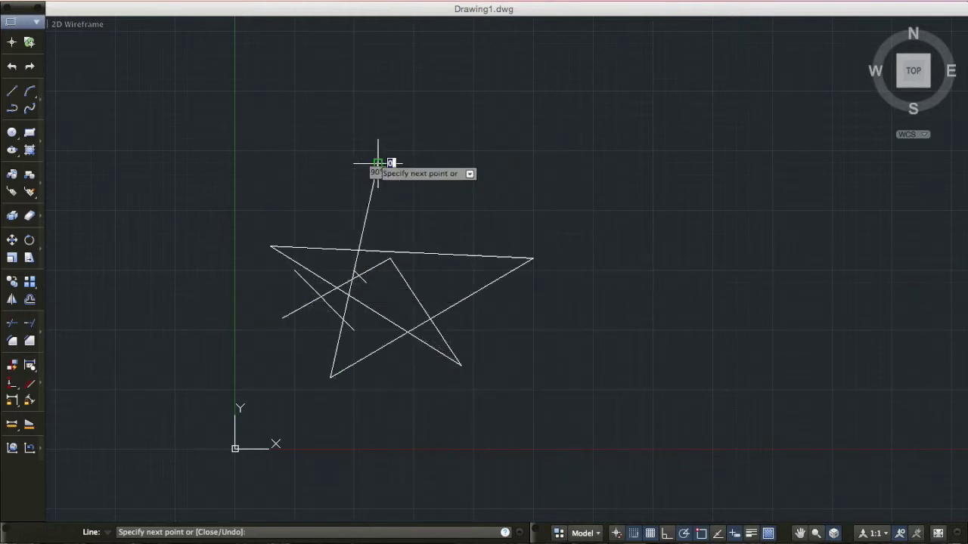
click(343, 187)
key(Return)
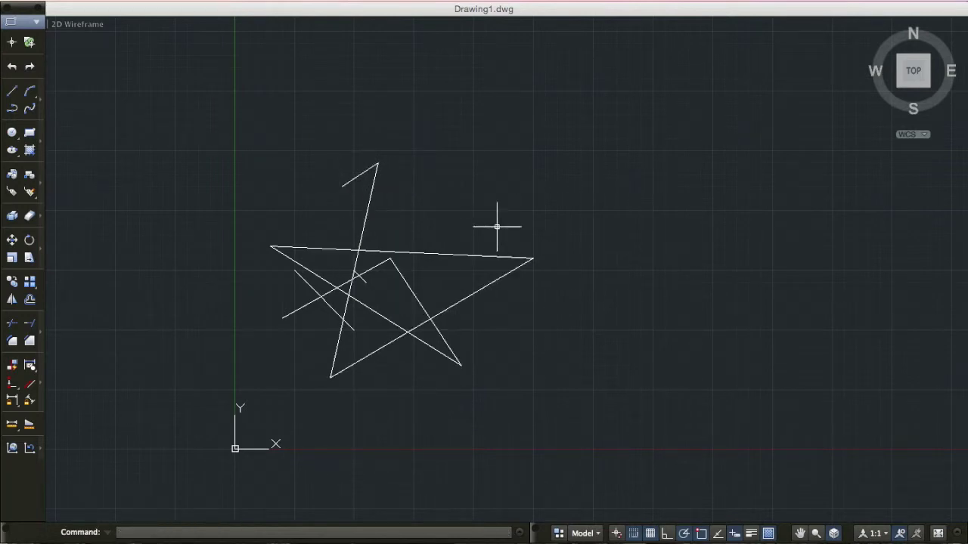
Review the enabled object snap modes in the drafting settings and accept them.
right_click(633, 535)
click(642, 518)
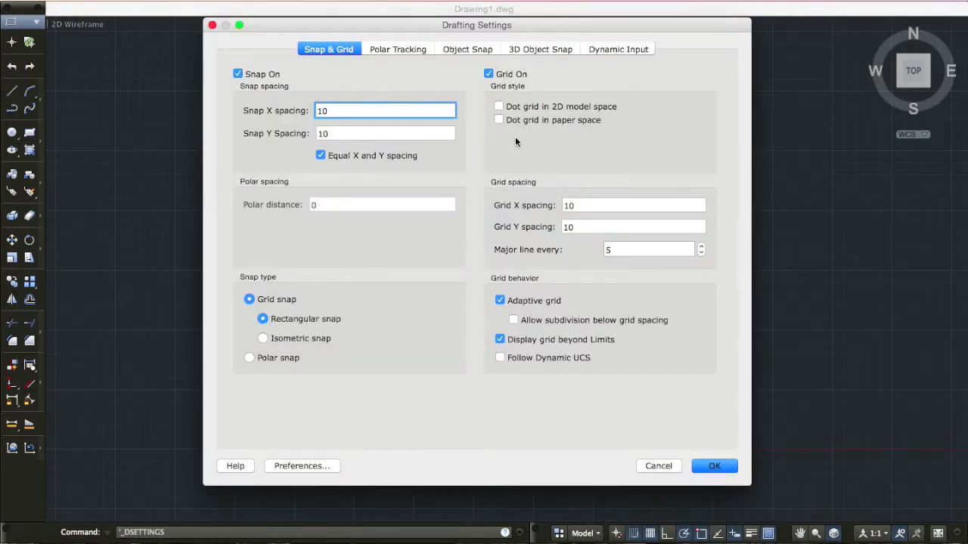
click(461, 50)
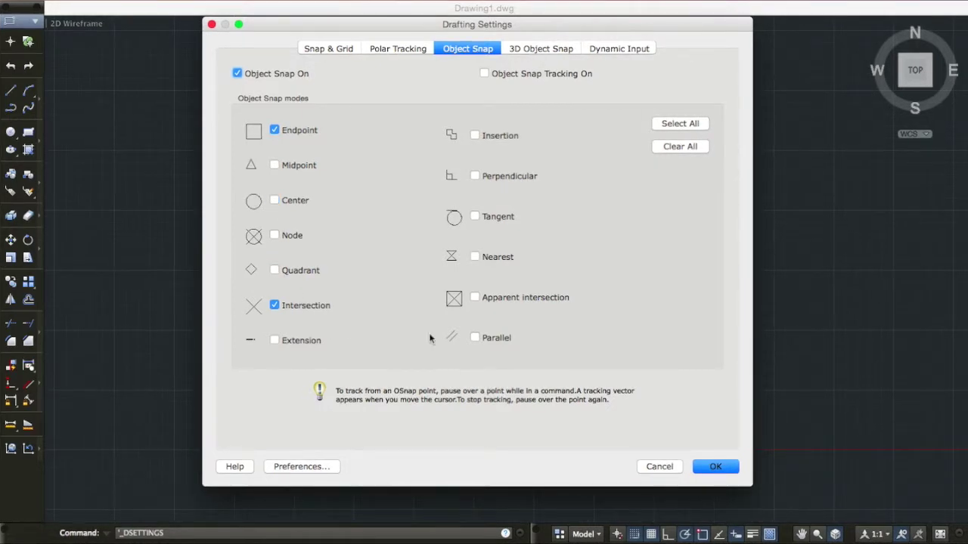
click(713, 466)
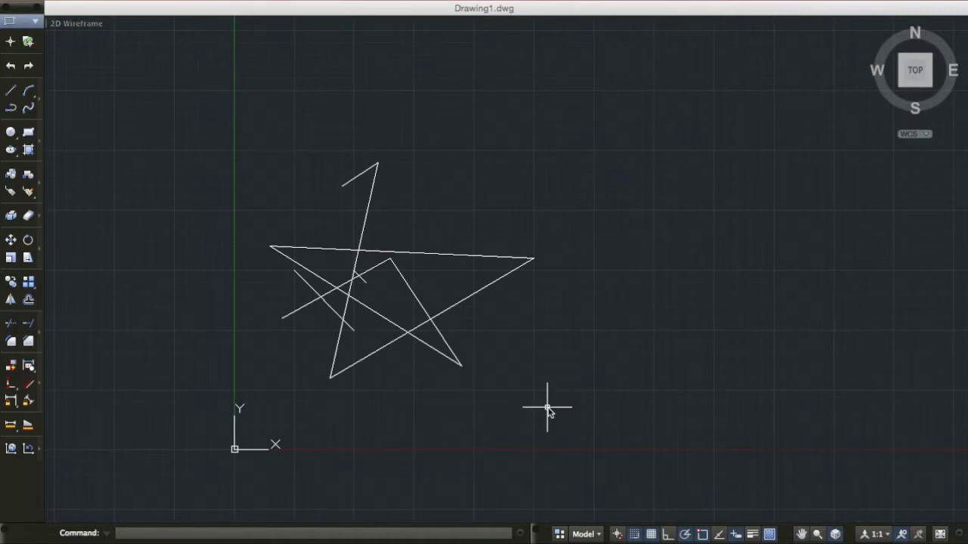
Select the two long segments that cross each other in the lower part of the star.
click(423, 338)
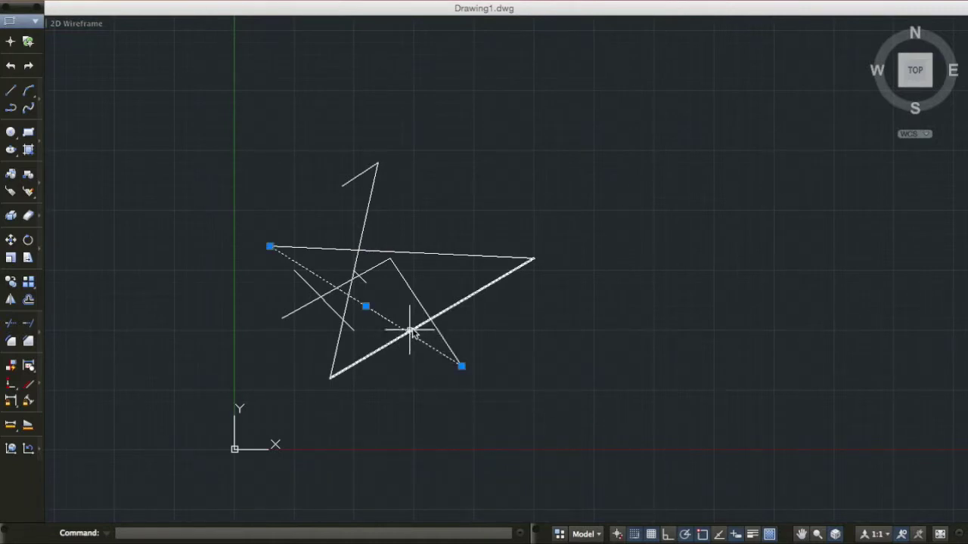
click(425, 323)
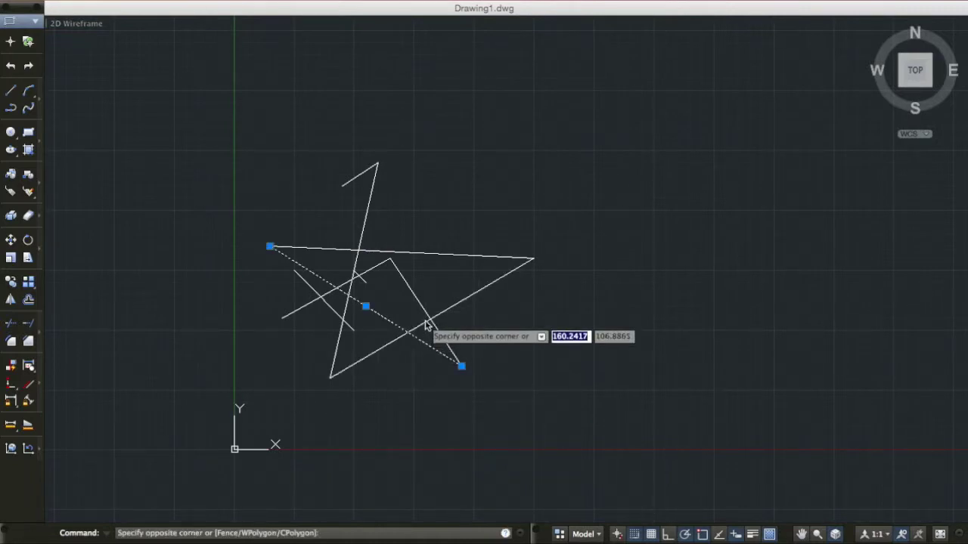
click(425, 323)
click(424, 323)
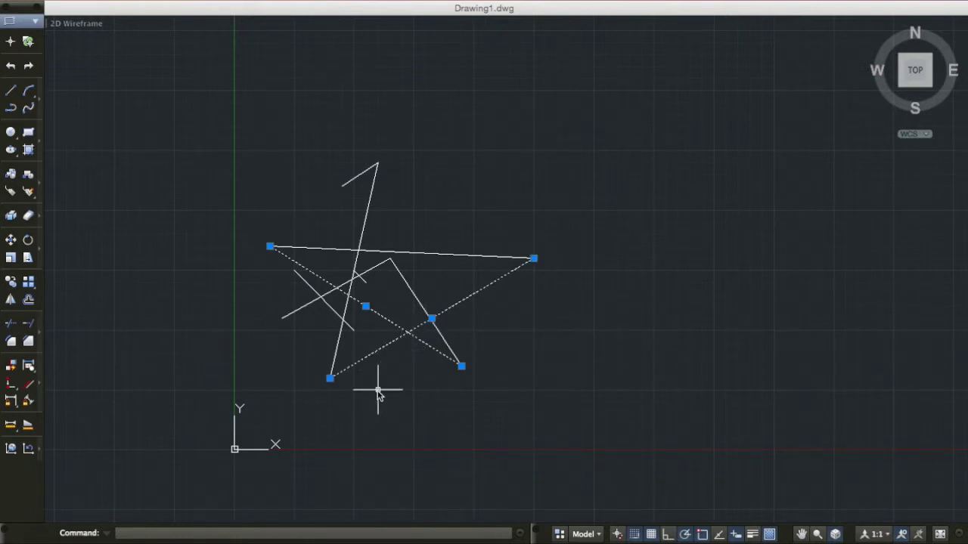
Start the Line command and toggle grid snap off and on repeatedly to compare cursor snapping near the star's lower intersection.
text(line)
key(Return)
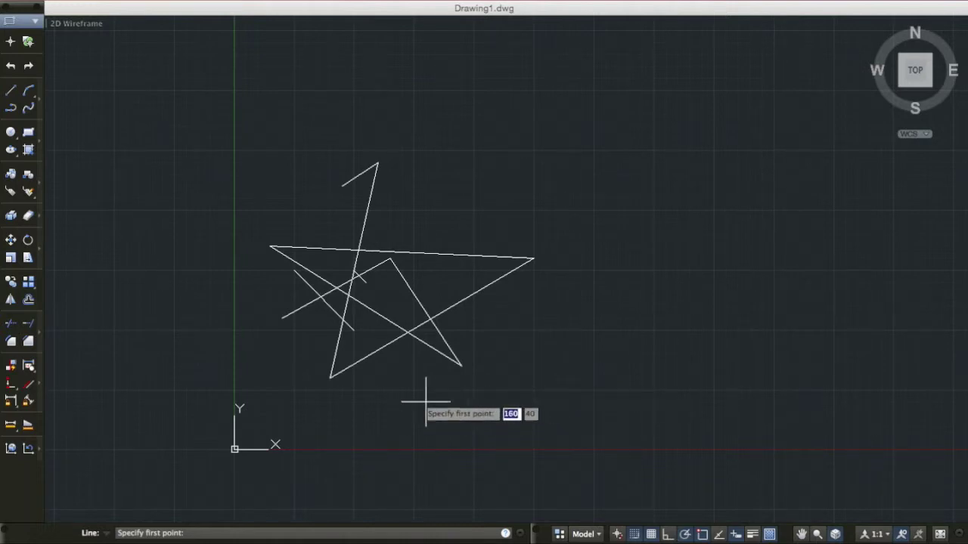
scroll(426, 402, up, 5)
middle_drag(423, 407, 579, 543)
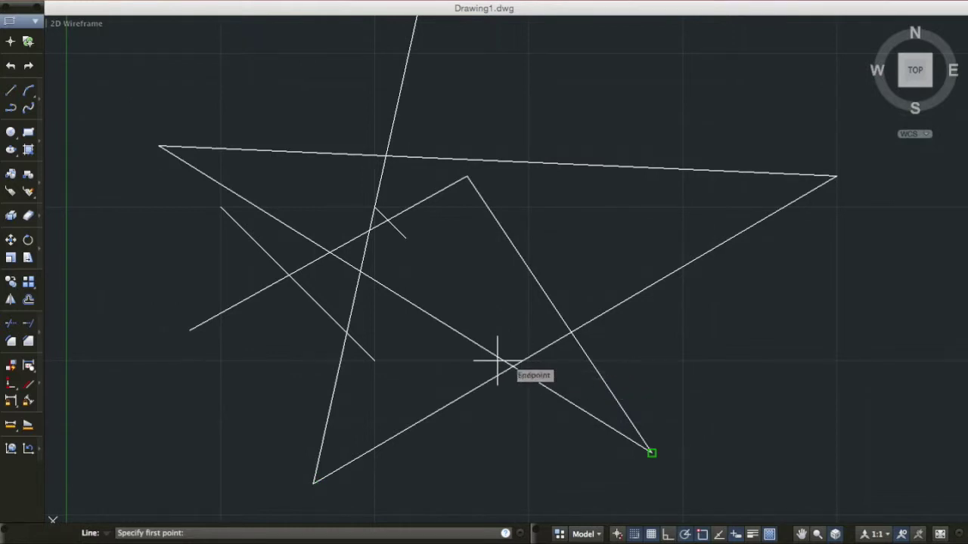
key(F9)
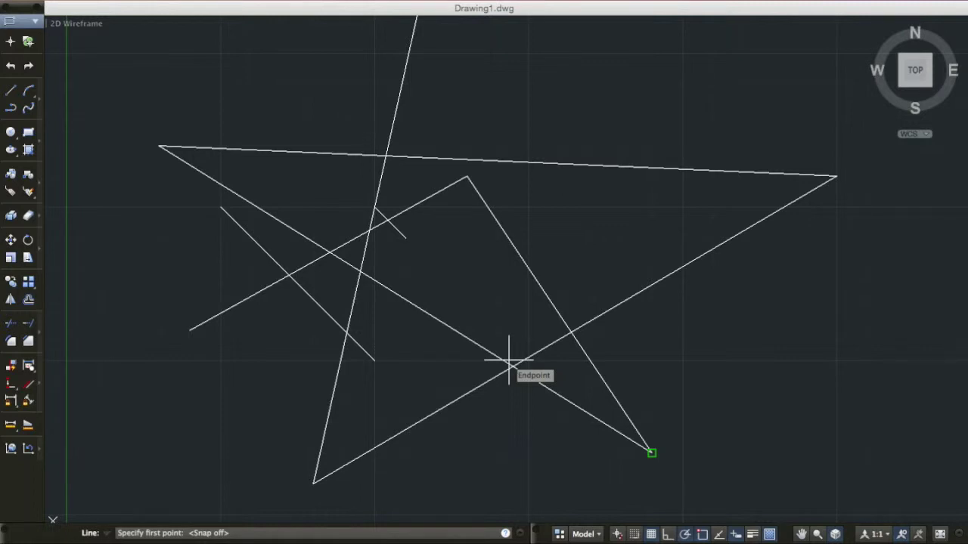
key(F9)
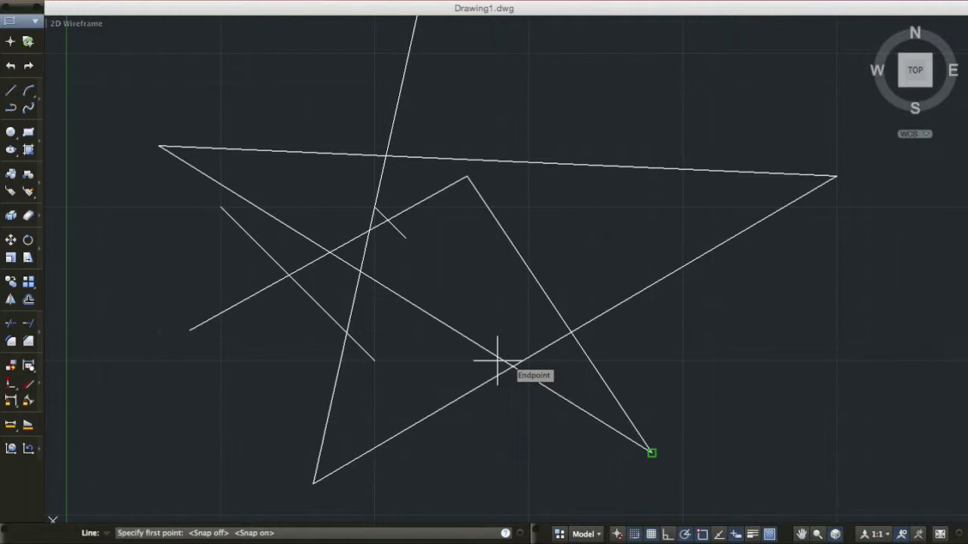
key(F9)
key(F9)
key(F9)
key(F9)
key(F9)
key(F9)
key(F9)
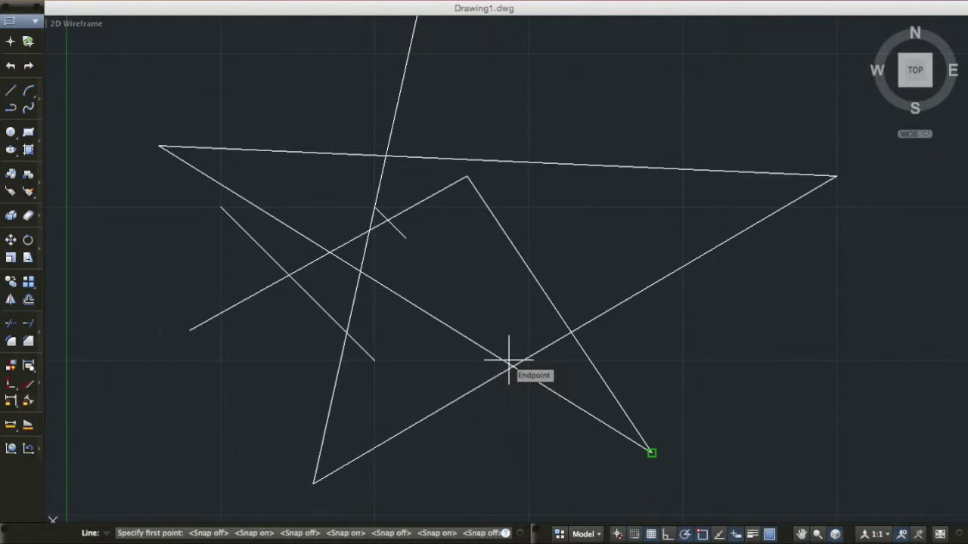
key(F9)
key(F9)
key(F9)
key(F9)
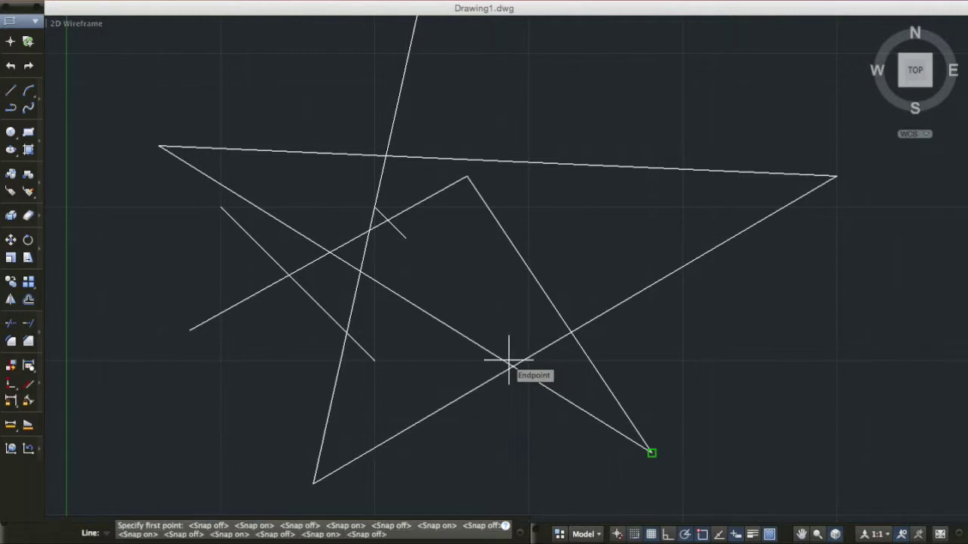
key(F9)
key(F9)
key(F9)
key(F9)
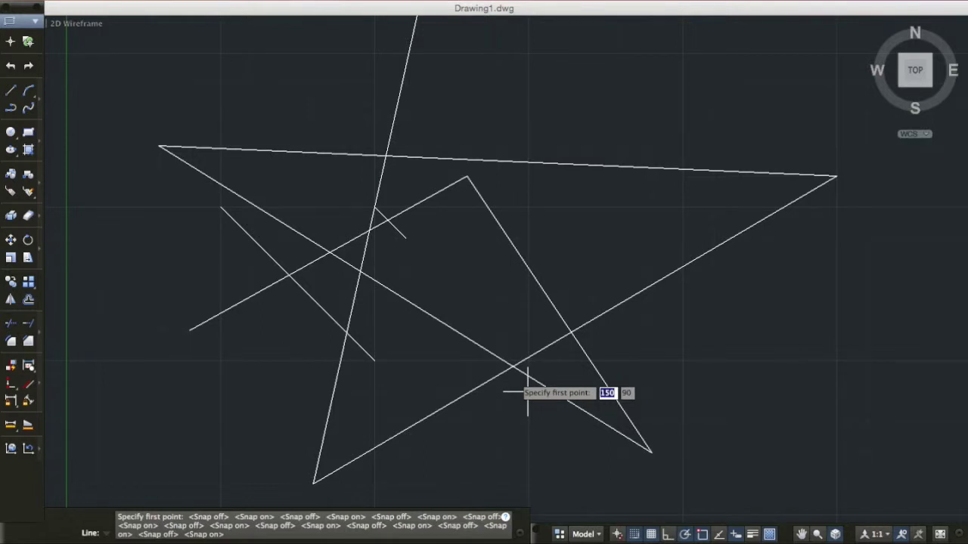
Draw a single line with grid snap off, from outside the star's lower right to inside its upper middle.
scroll(522, 384, down, 3)
scroll(514, 375, up, 5)
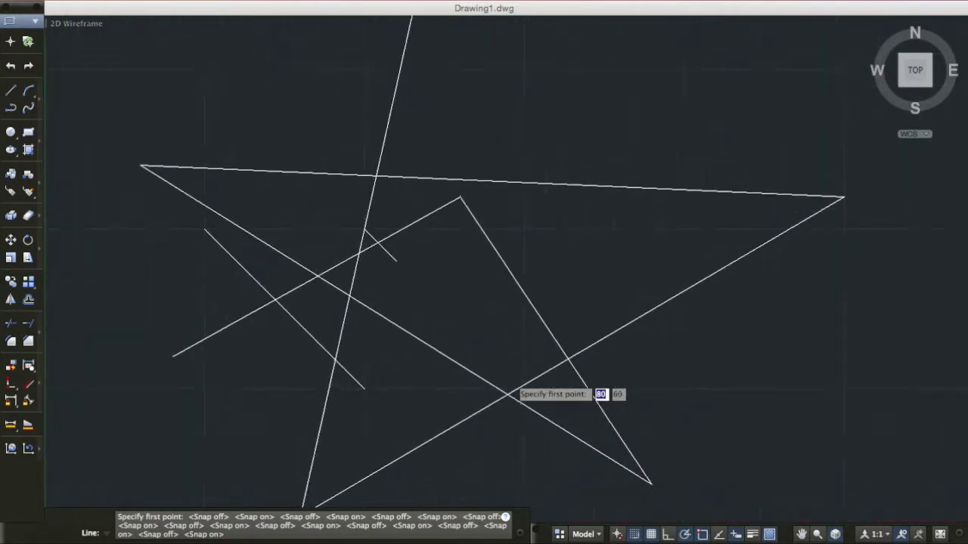
mouse_move(539, 350)
middle_down()
mouse_move(519, 333)
mouse_move(534, 309)
middle_up()
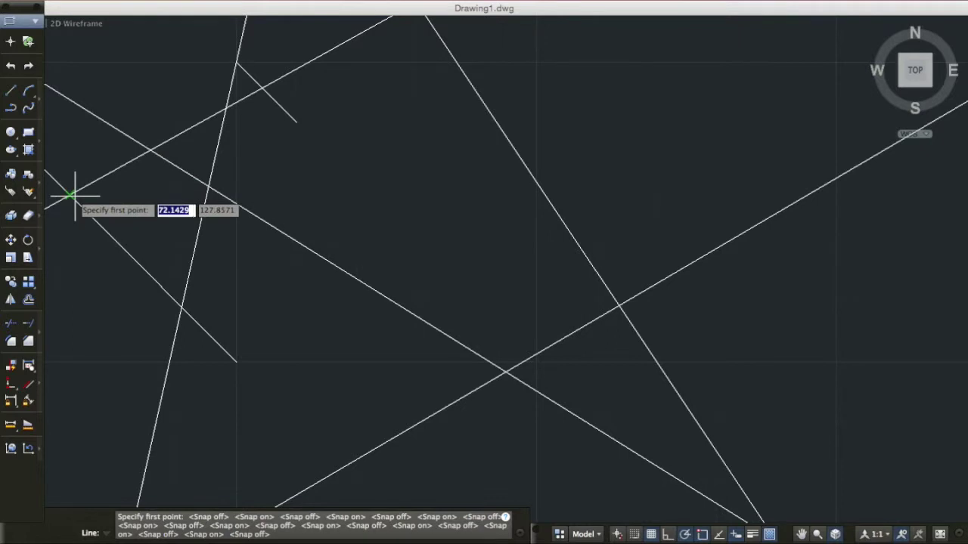
scroll(295, 209, down, 4)
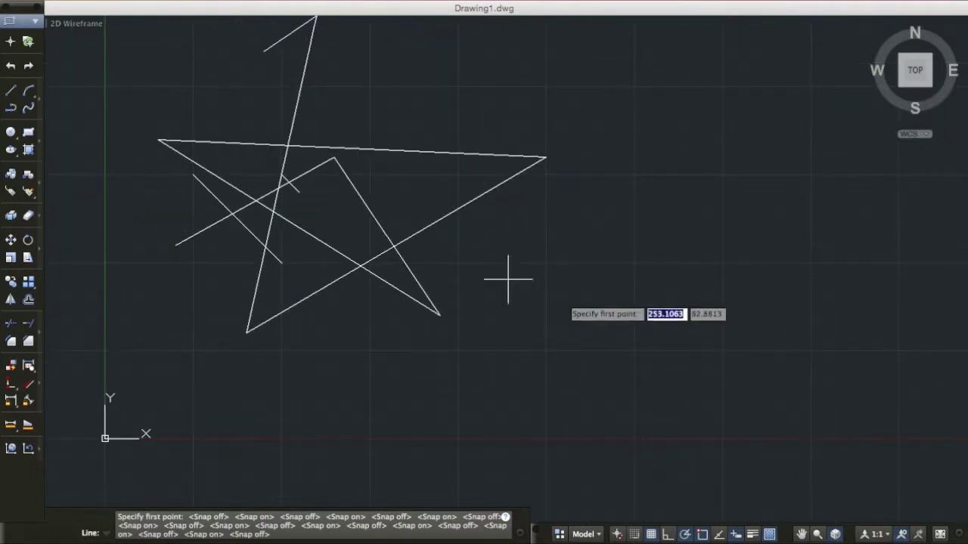
click(609, 334)
click(342, 201)
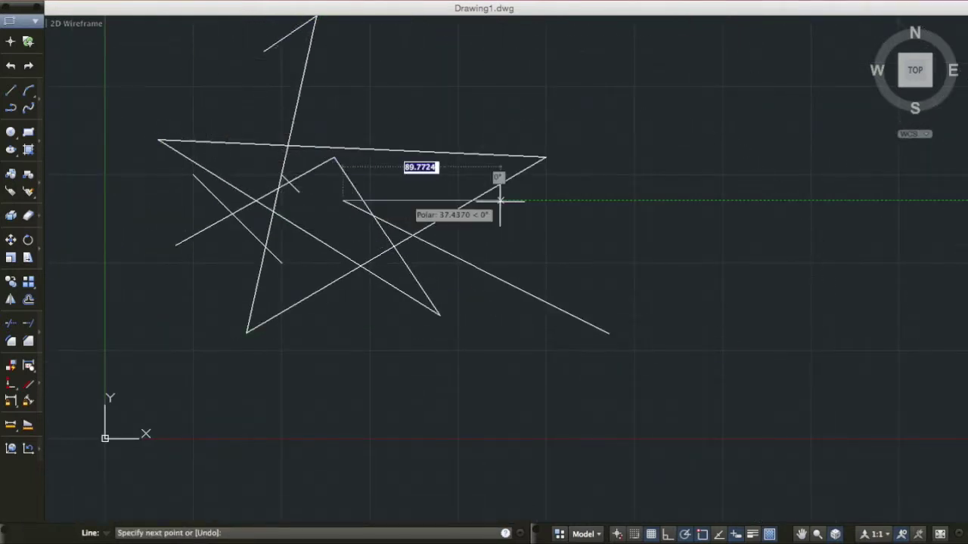
key(Return)
Select all the lines in the drawing with a crossing window and erase them.
click(683, 364)
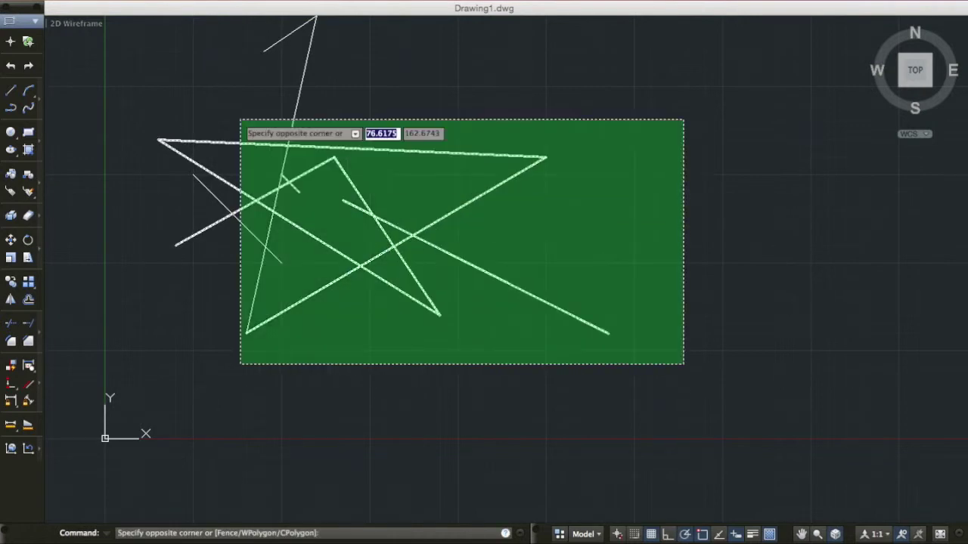
click(132, 40)
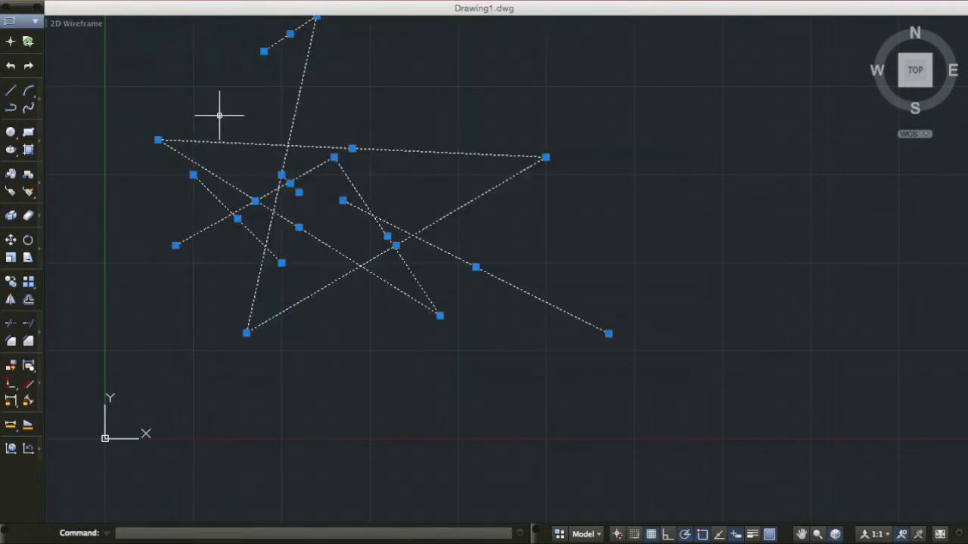
key(Delete)
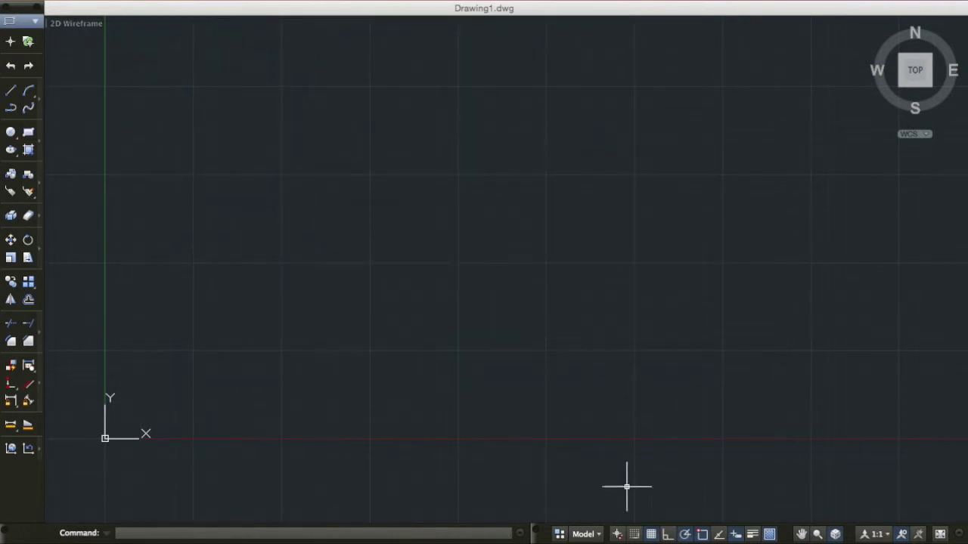
Set the running object snap modes to Endpoint and Quadrant and accept the drafting settings.
right_click(635, 534)
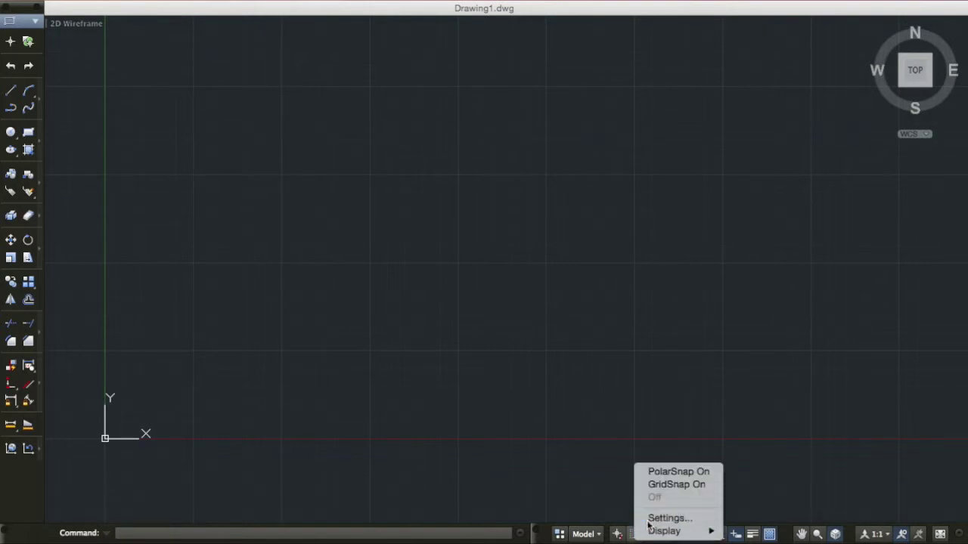
click(650, 519)
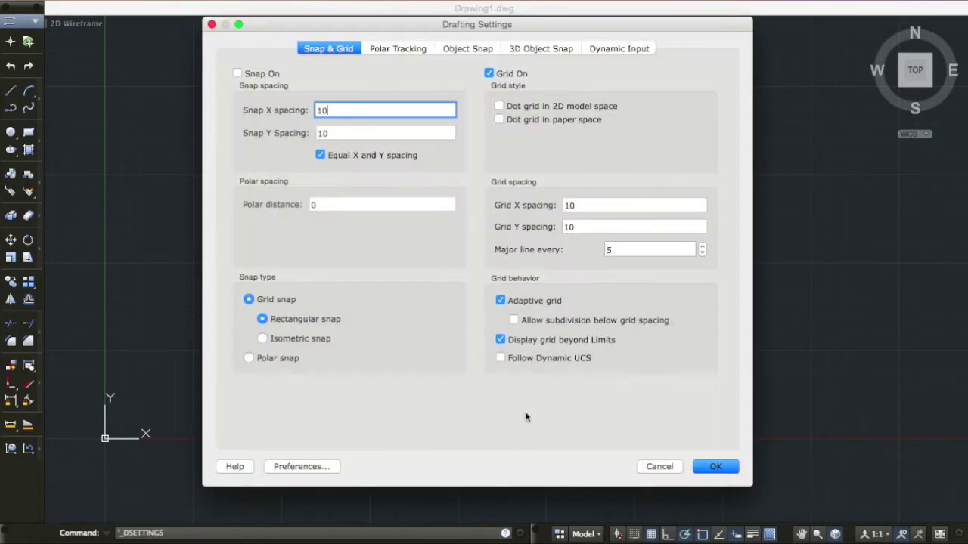
click(447, 47)
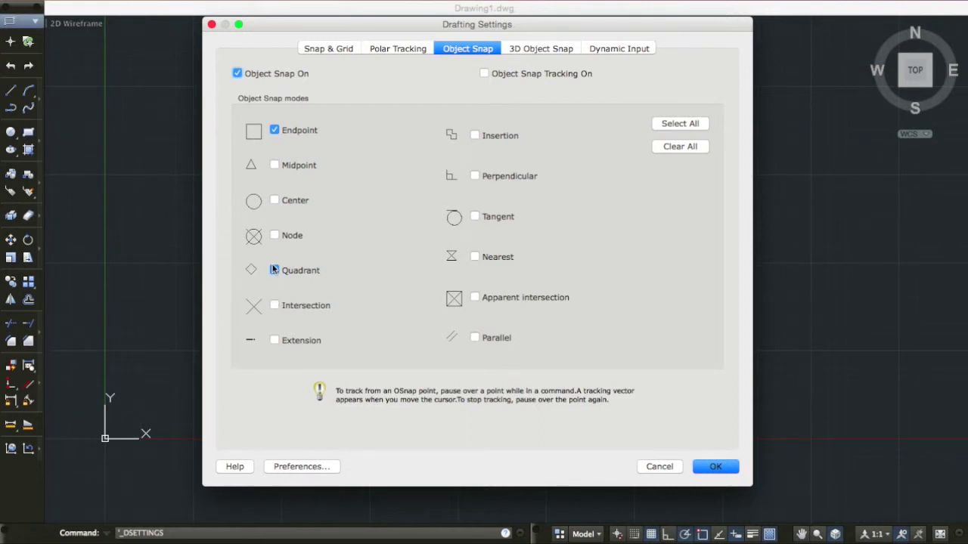
click(716, 466)
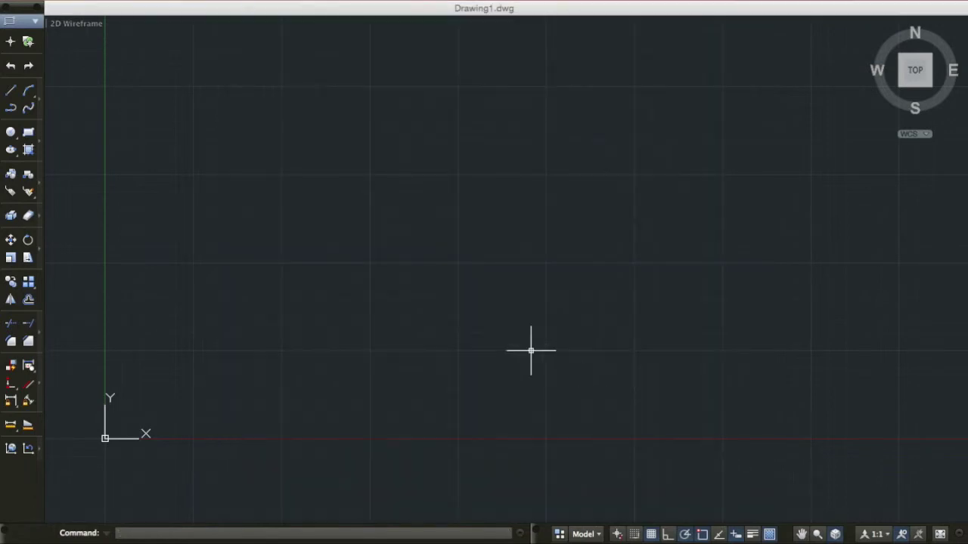
Draw two nearly concentric circles on grid snap points, one inside the other, with the larger centred at 130,50.
click(10, 133)
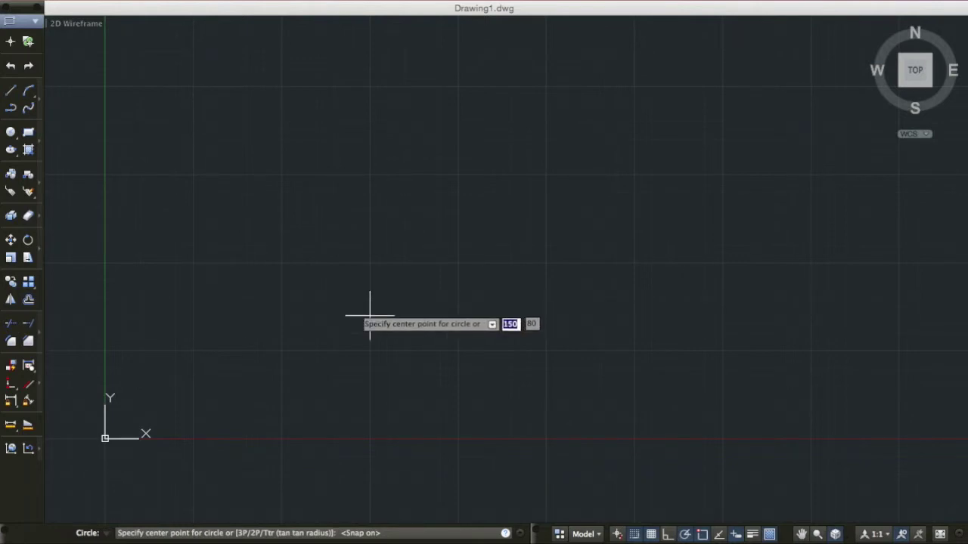
click(334, 333)
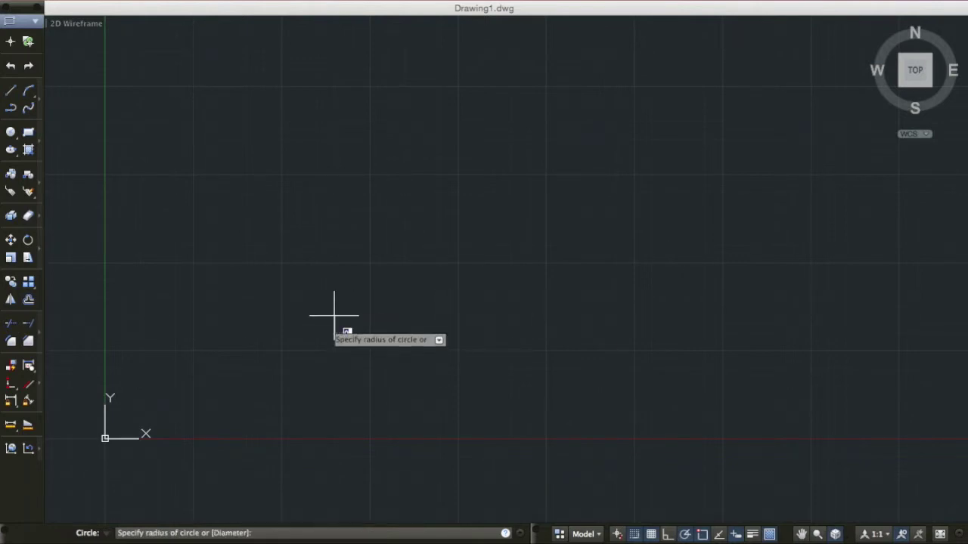
click(450, 225)
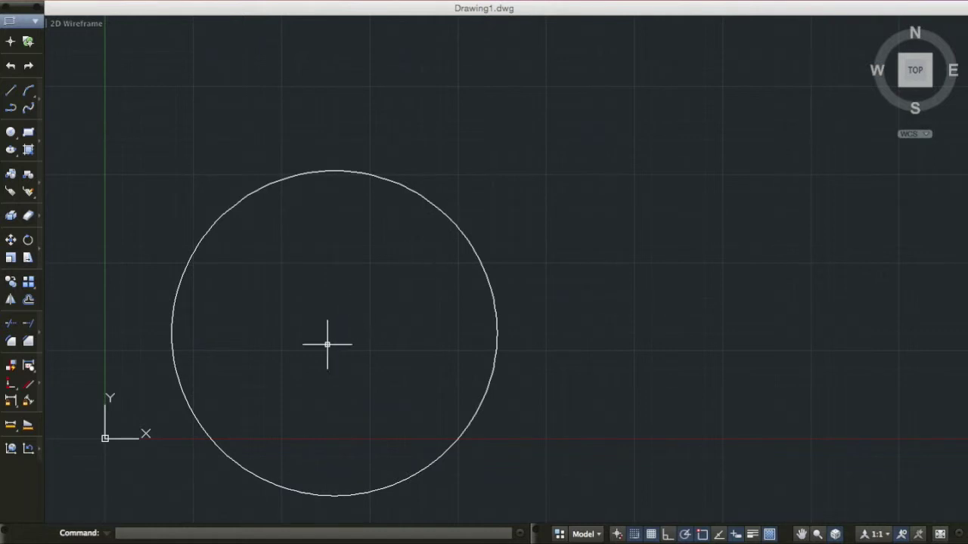
click(10, 132)
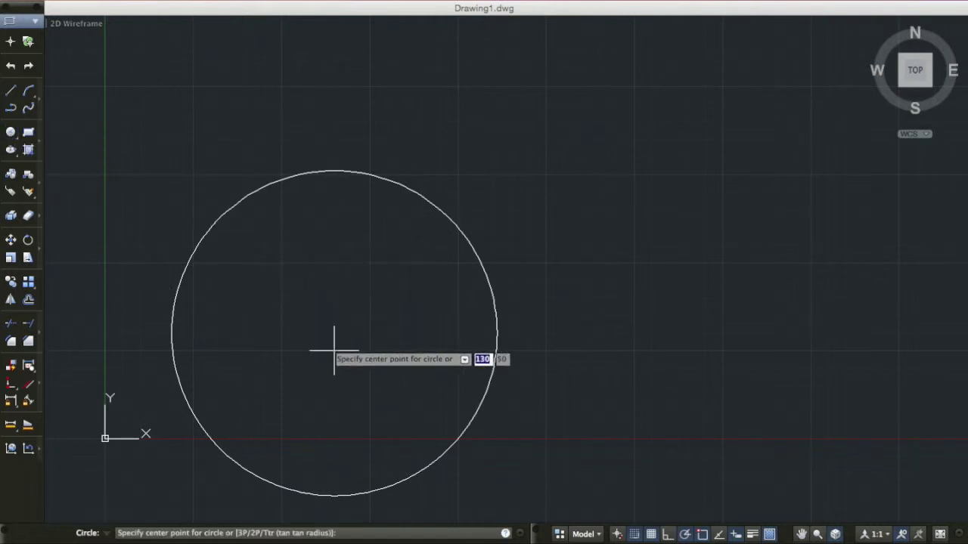
click(335, 349)
click(440, 87)
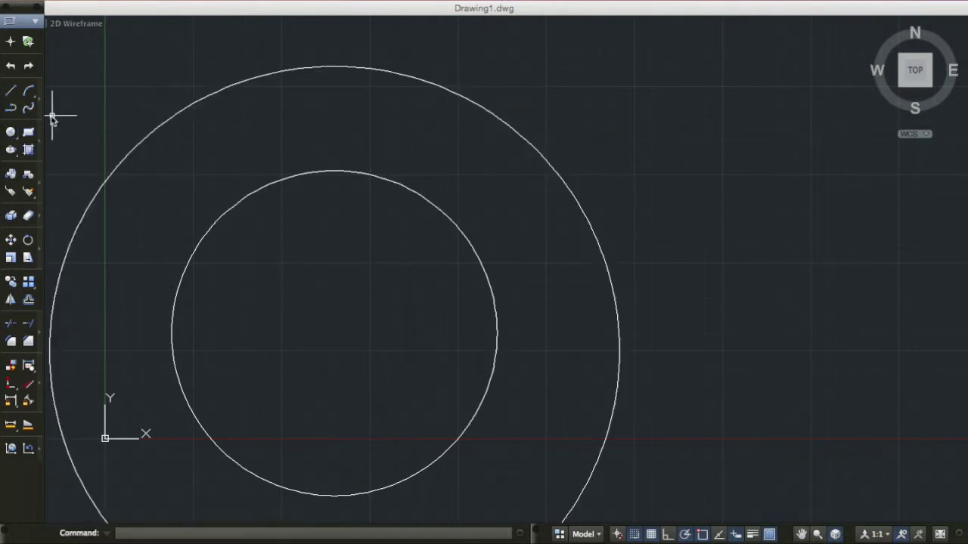
Draw a third circle centred on the inner circle's top quadrant and reaching the outer circle's top quadrant.
click(10, 132)
click(335, 171)
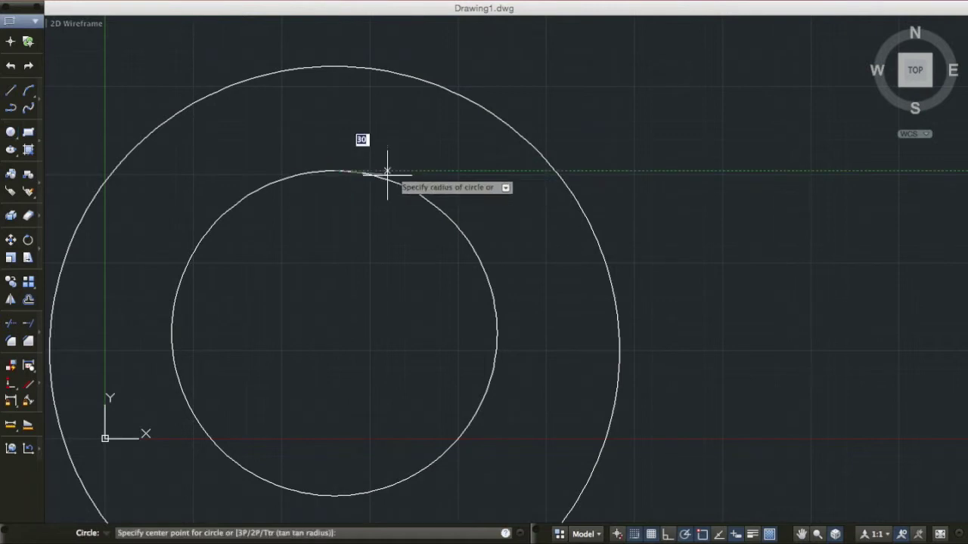
click(457, 107)
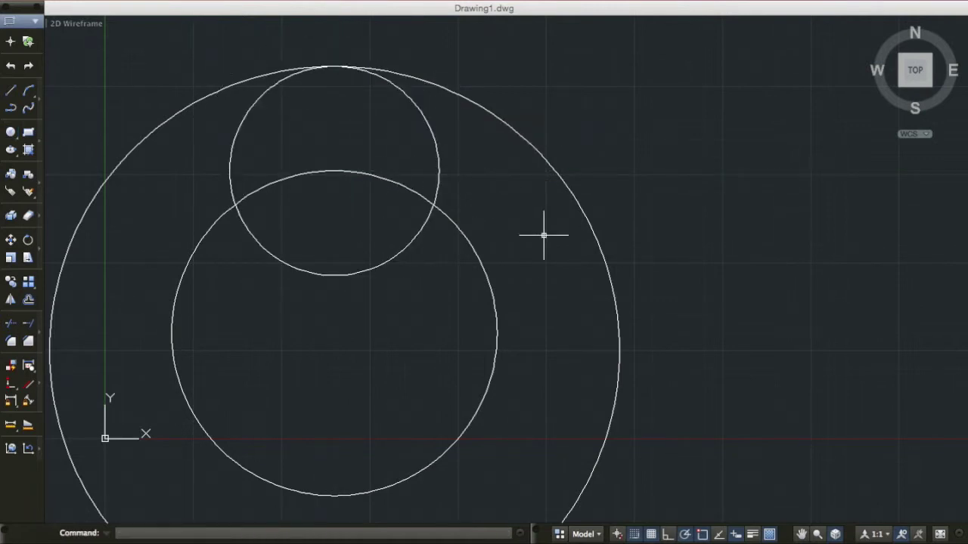
Select the first circle to examine its centre and quadrant grips.
click(496, 335)
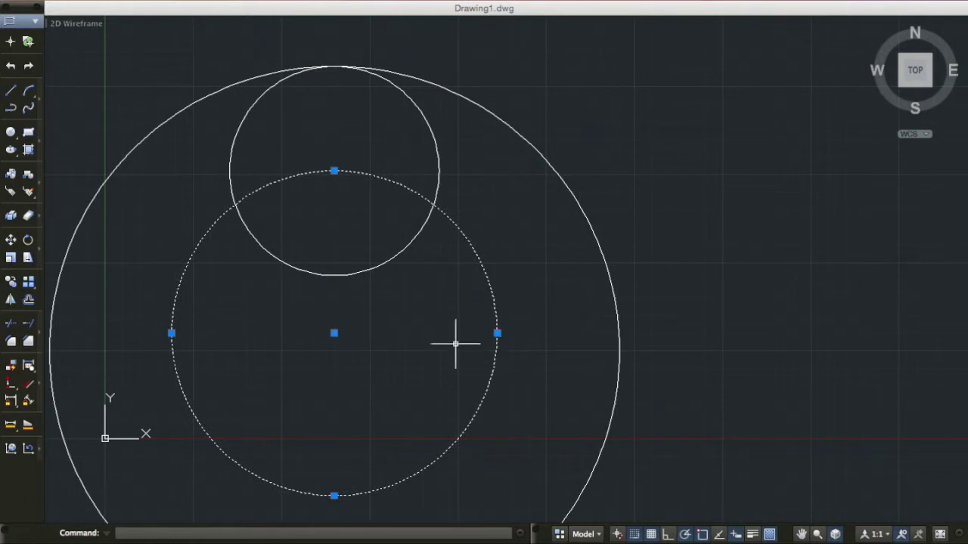
click(279, 322)
click(279, 322)
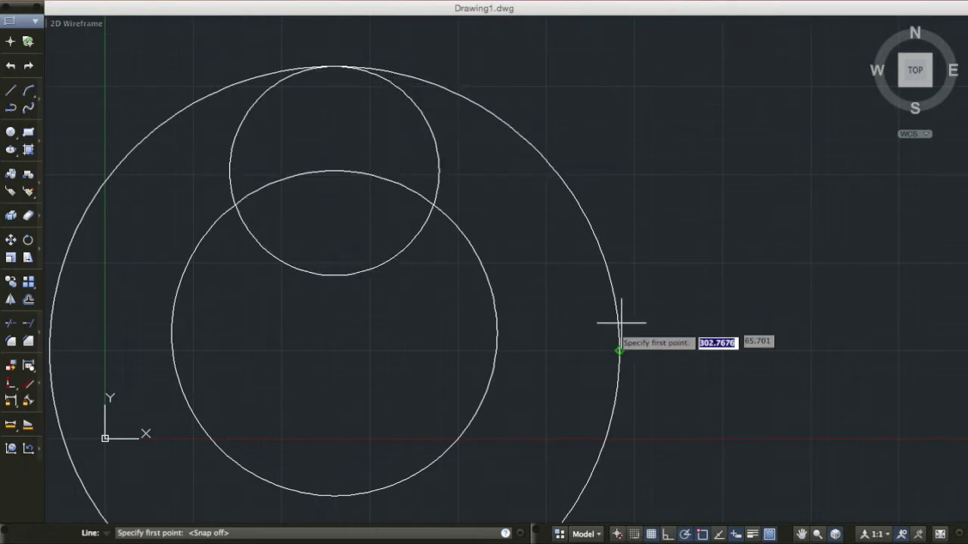
Draw a three-point arc from inside the first circle, curving over to an end beyond the large circle's right side.
click(28, 90)
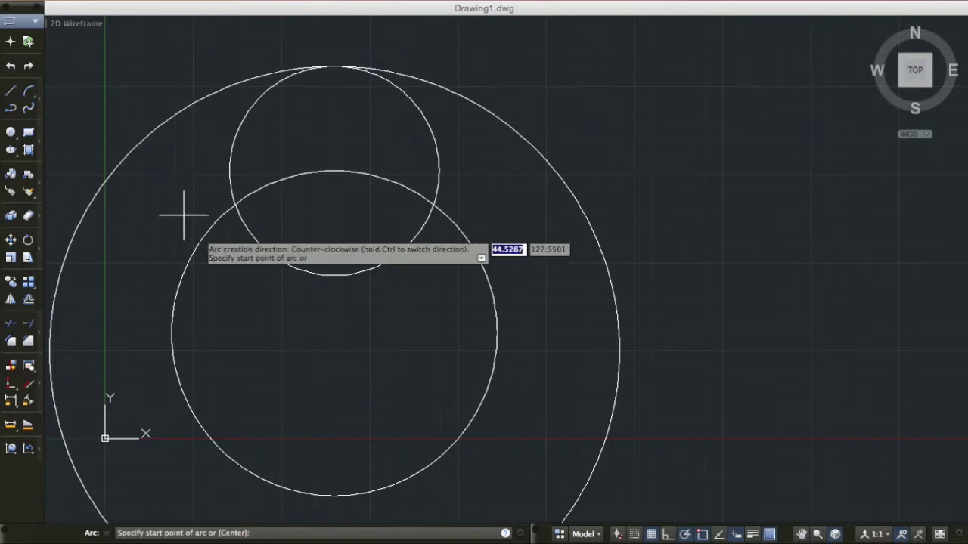
click(264, 317)
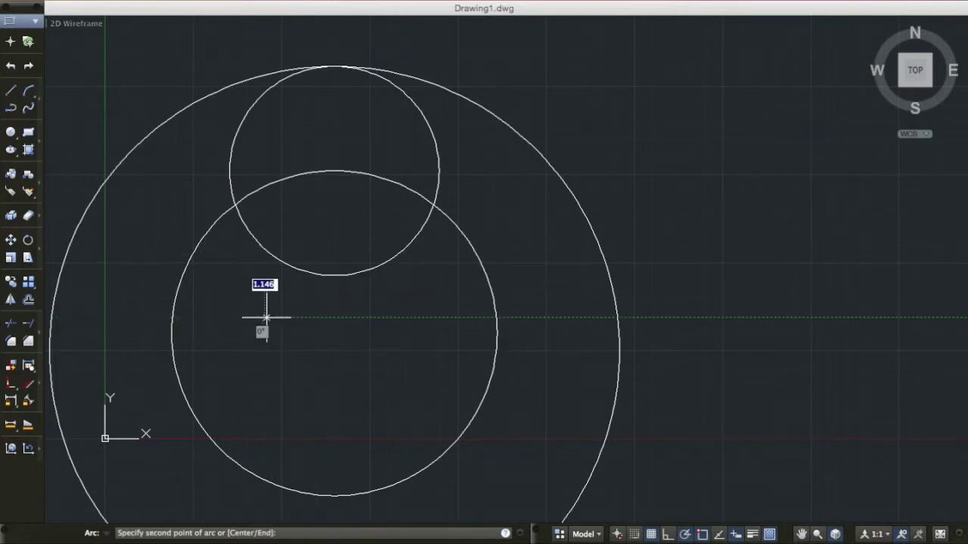
click(714, 318)
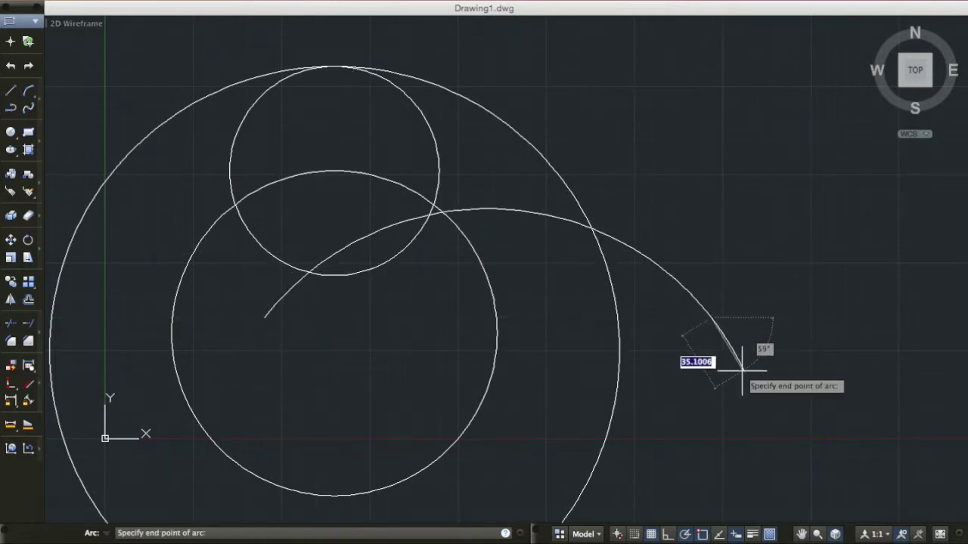
click(719, 389)
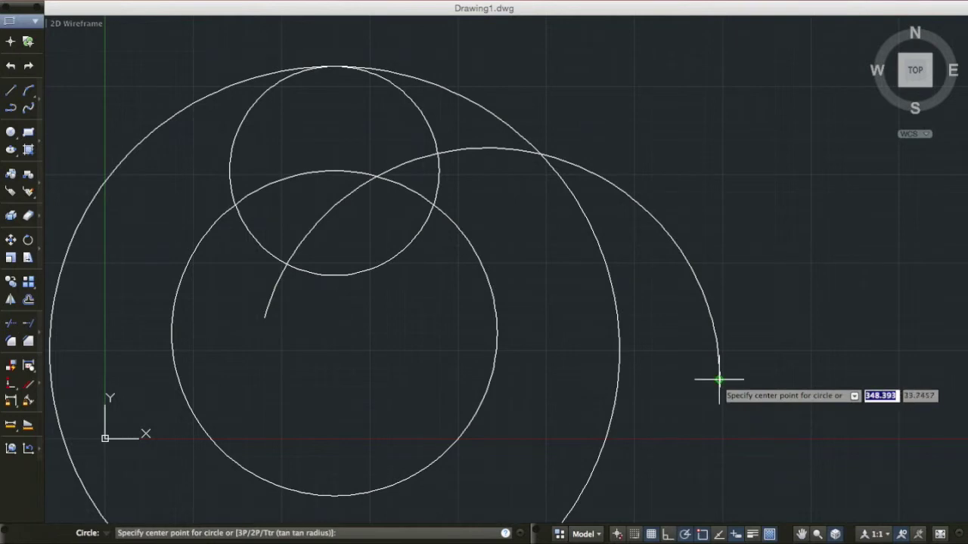
Check the endpoint snap at the arc's lower end with the Circle command and cancel the command.
scroll(724, 392, up, 5)
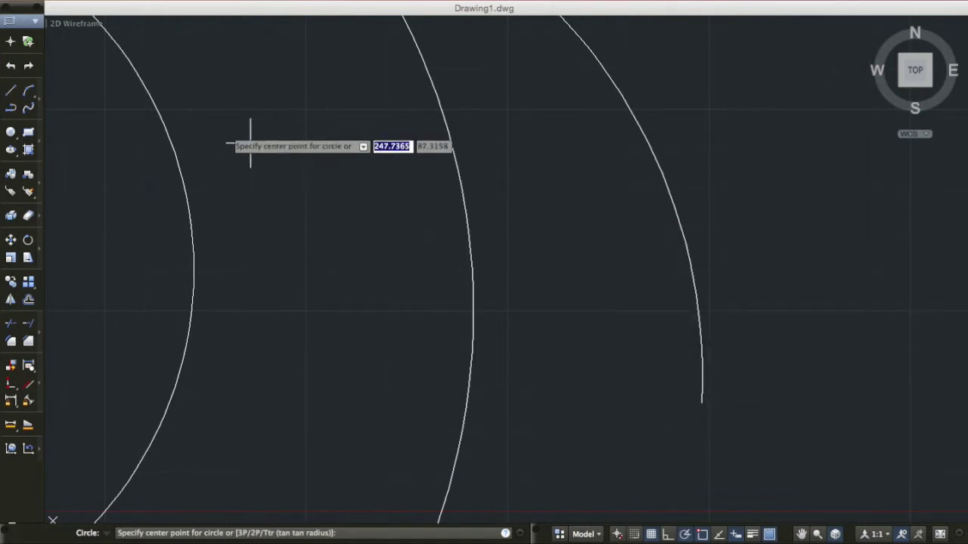
scroll(269, 160, down, 3)
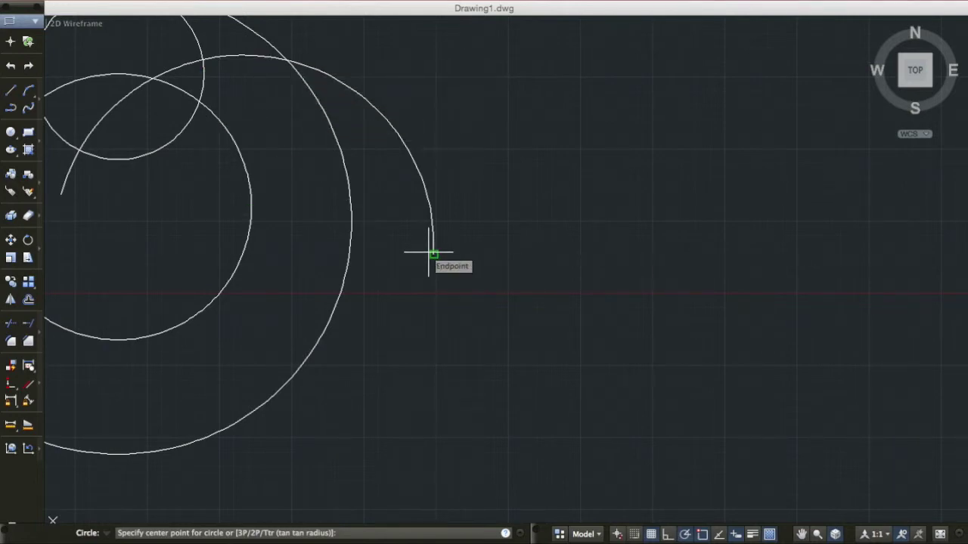
mouse_move(434, 254)
middle_down()
mouse_move(630, 249)
mouse_move(663, 300)
middle_up()
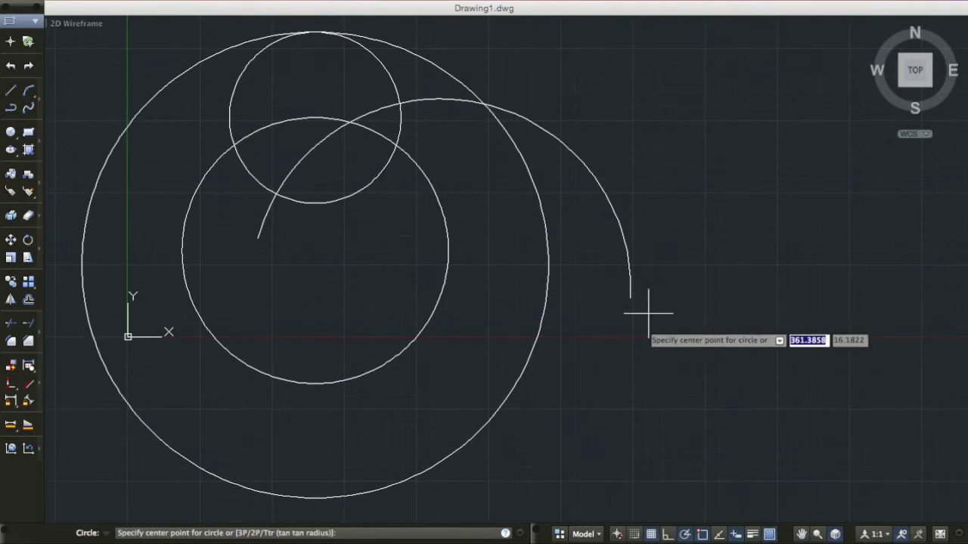
key(Escape)
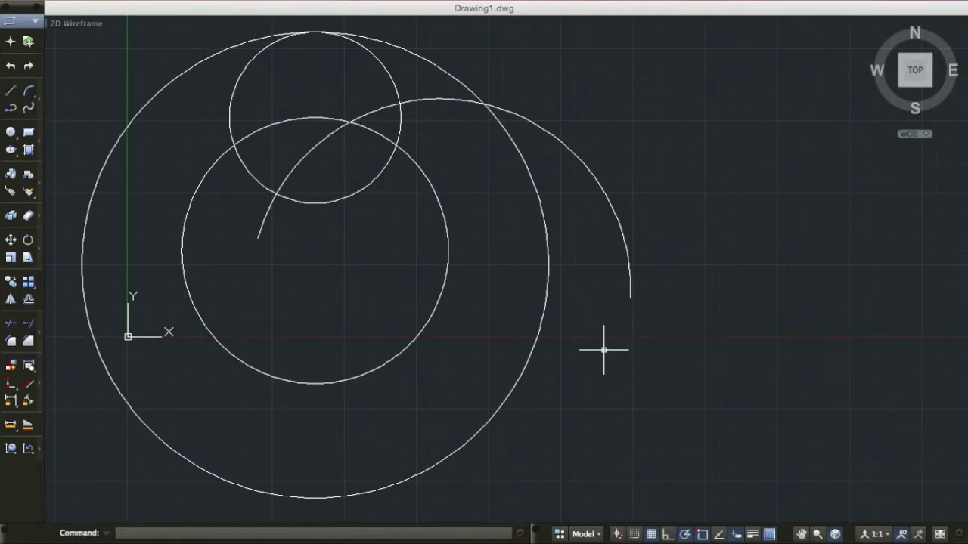
Select the three circles and the arc with a crossing window and erase them.
right_click(661, 449)
click(639, 421)
click(665, 469)
click(97, 61)
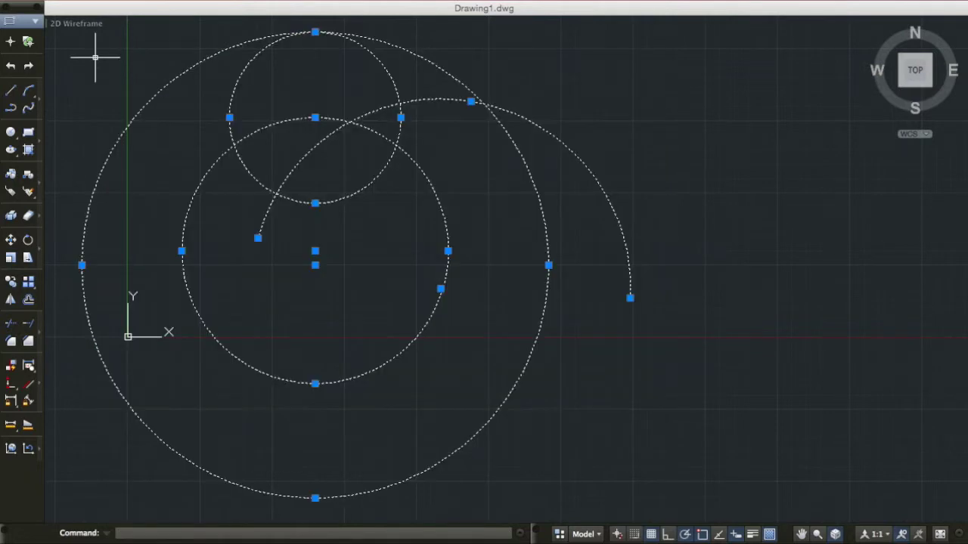
key(Delete)
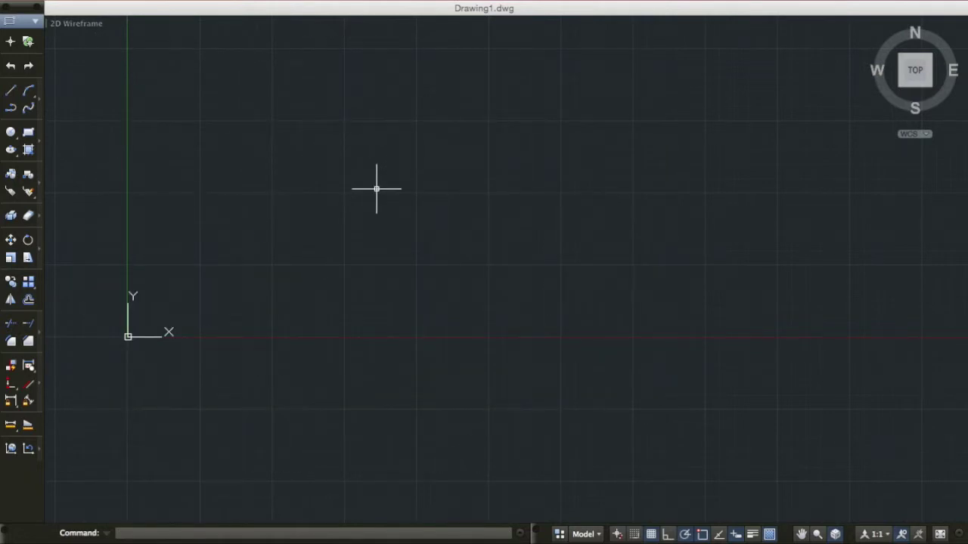
Draw three overlapping circles of increasing size with grid snap off, the largest about 160 in radius and shifted upward.
click(10, 133)
click(371, 270)
click(446, 152)
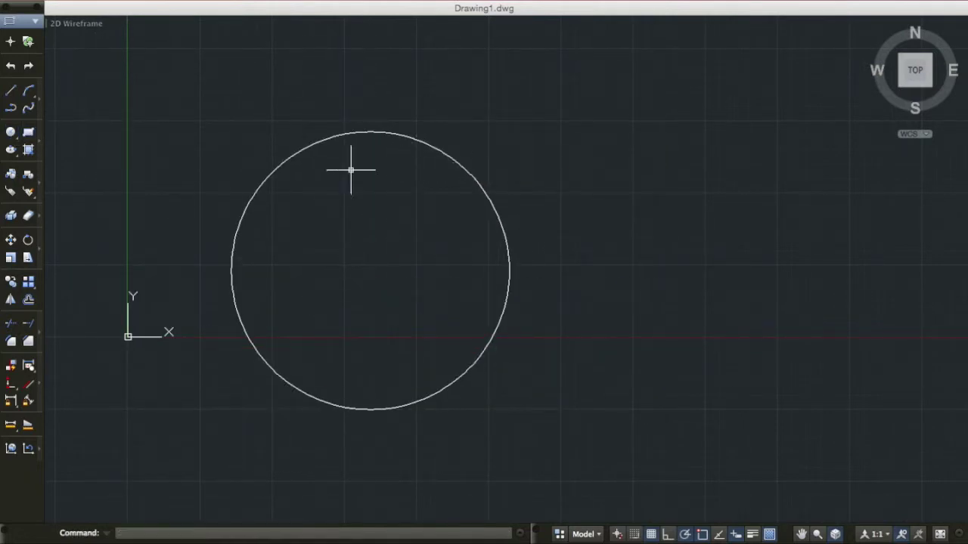
click(19, 133)
click(381, 290)
click(484, 115)
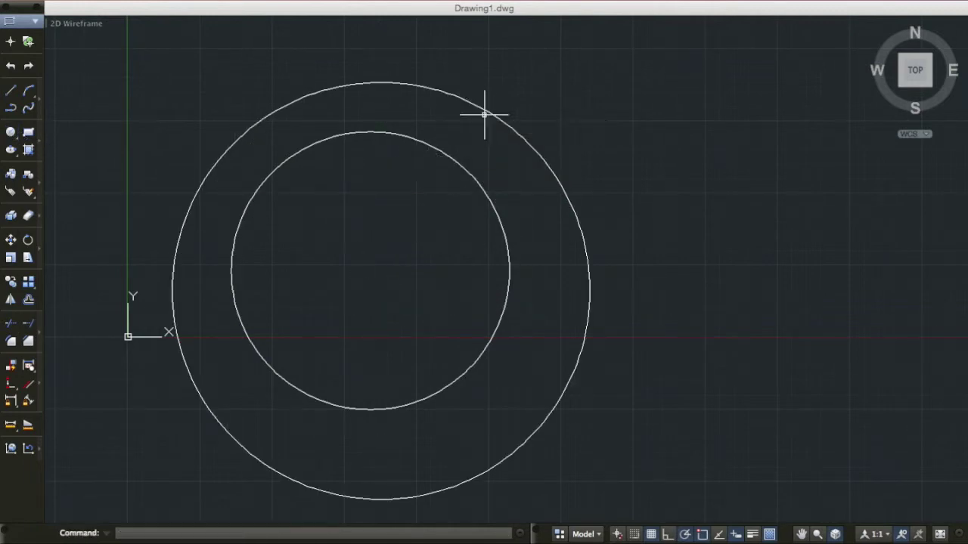
click(10, 133)
click(391, 209)
click(520, 20)
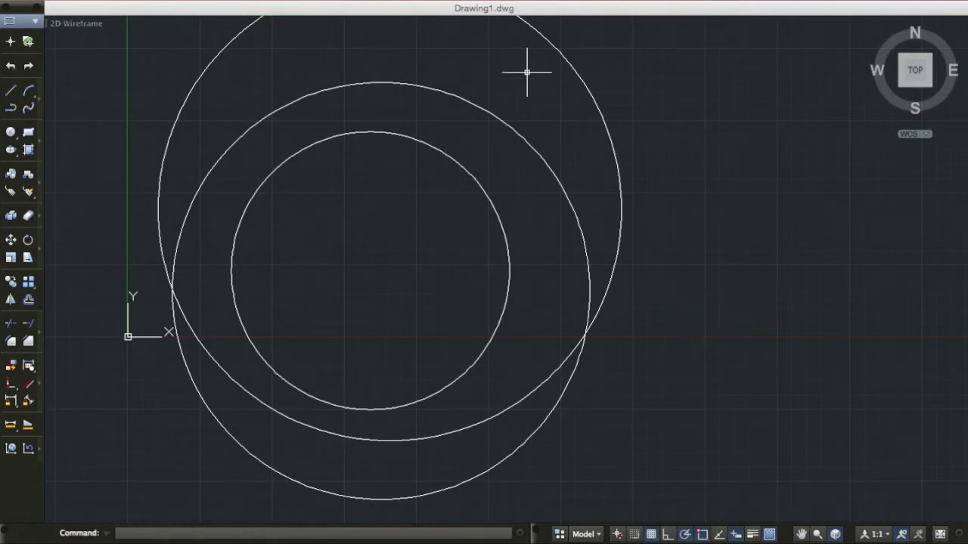
Draw a fourth circle overlapping the right part of the three circles, centered just beyond the largest circle's right side.
scroll(515, 203, down, 2)
middle_drag(514, 204, 514, 238)
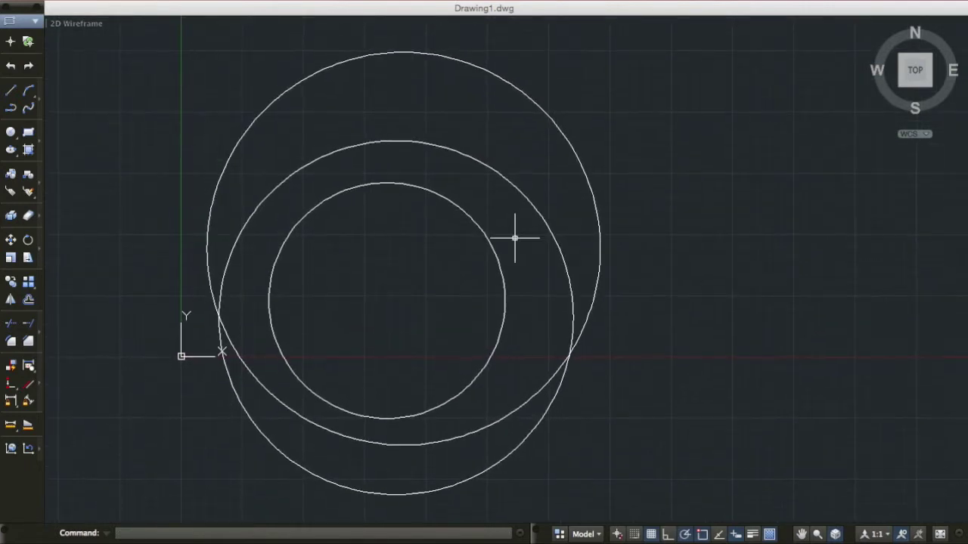
click(13, 134)
click(608, 306)
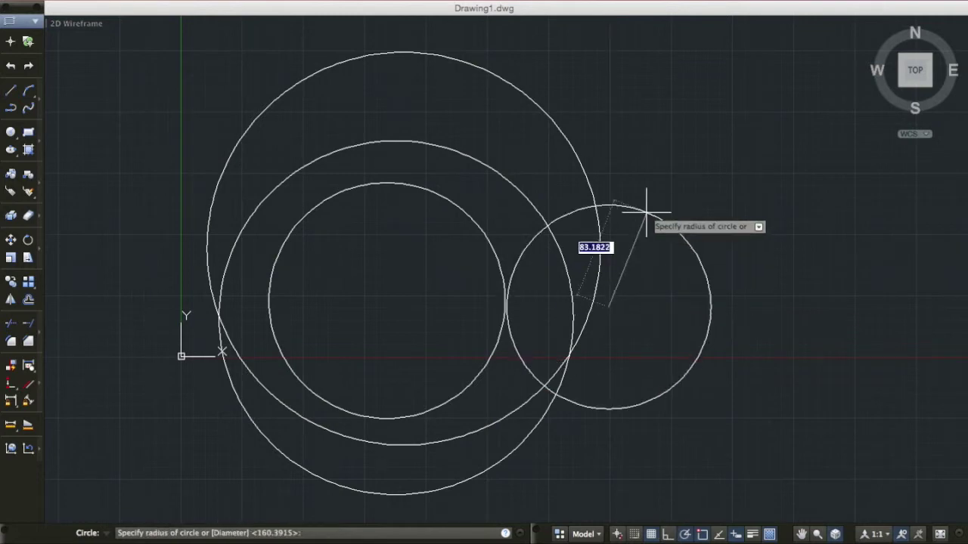
click(663, 157)
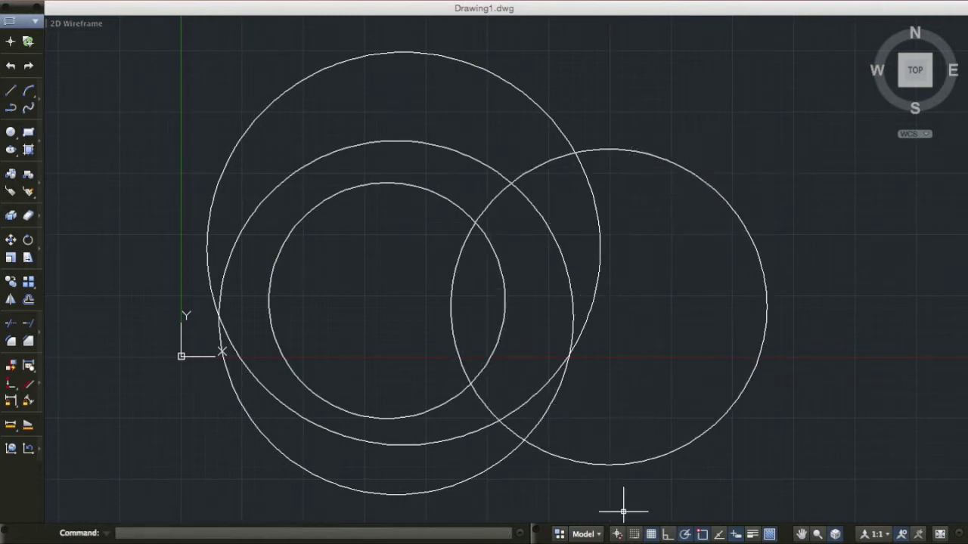
Review the object snap modes in the drafting settings, keep Endpoint, Center, Quadrant and Intersection enabled, and accept the settings.
right_click(633, 533)
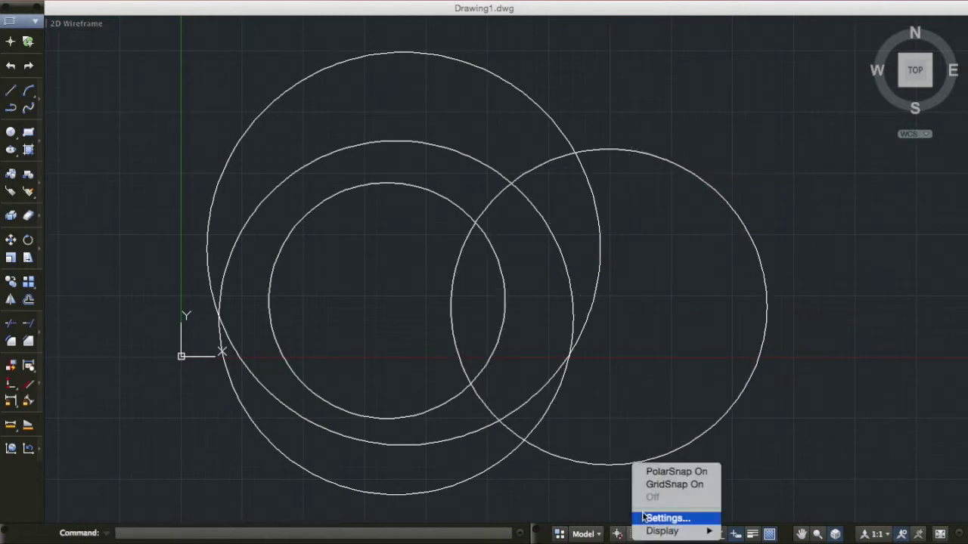
click(666, 518)
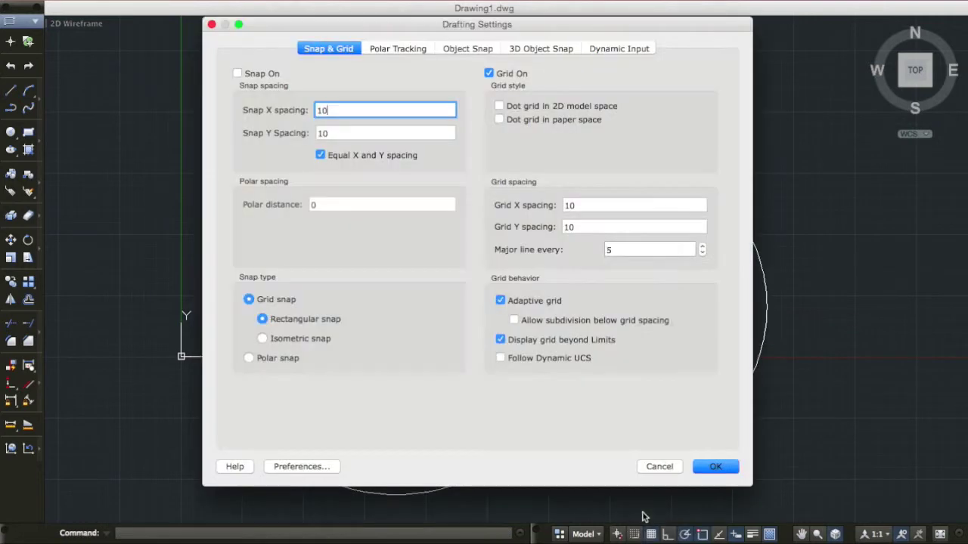
click(452, 50)
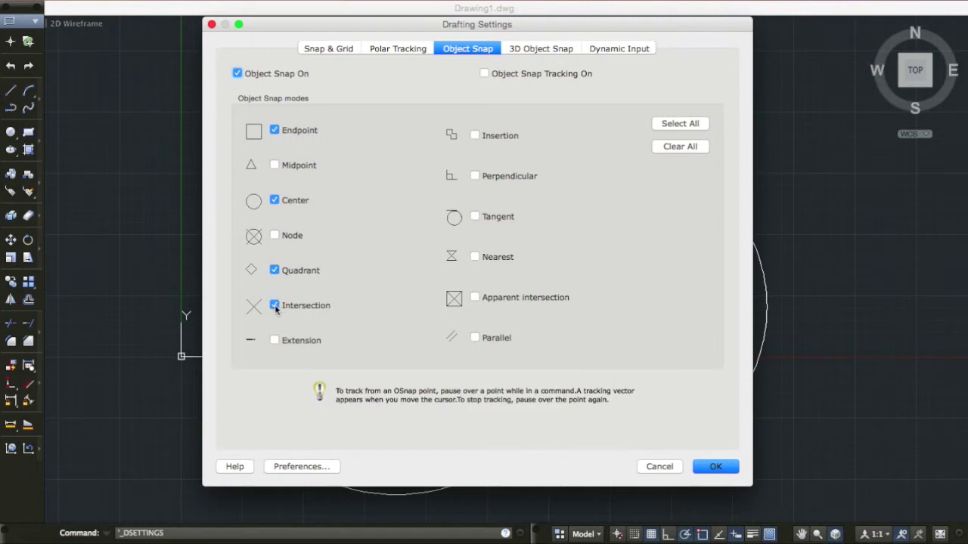
click(699, 467)
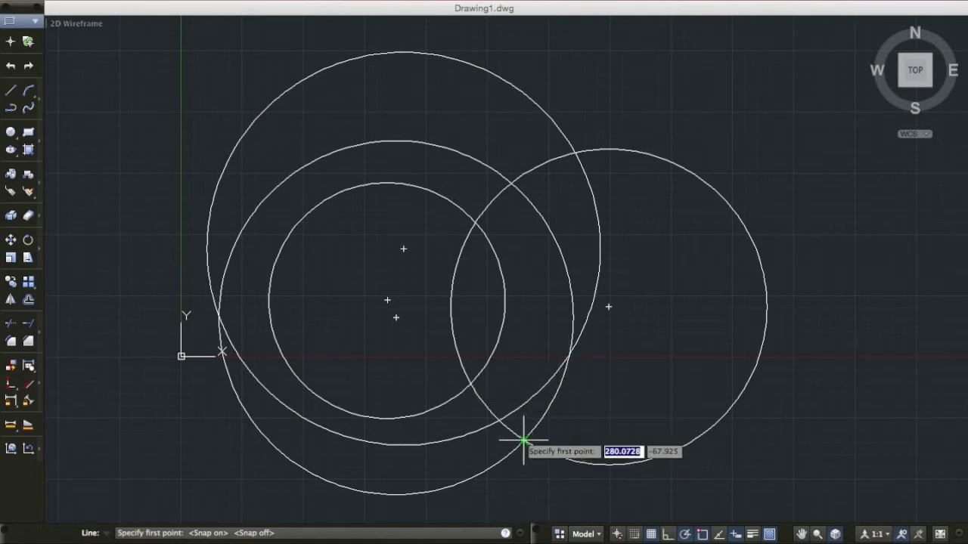
Draw connected lines through four circle intersections: the right circle's lower and upper crossings, then the left and right crossings of the two larger left circles.
click(498, 420)
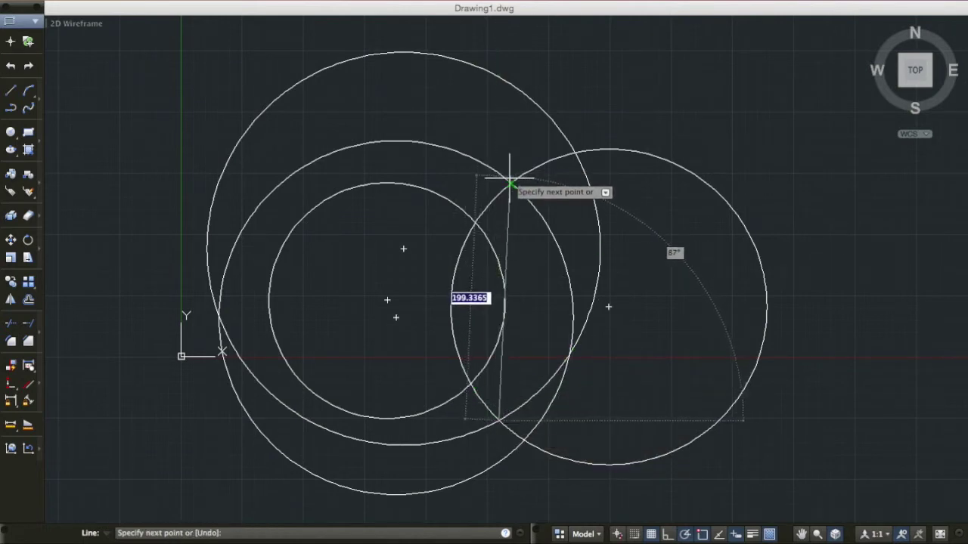
click(510, 183)
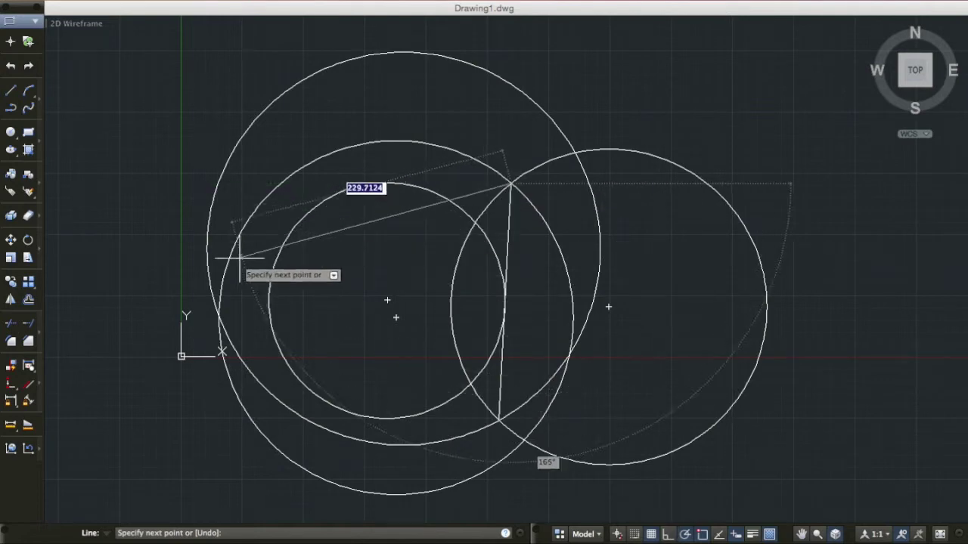
click(219, 316)
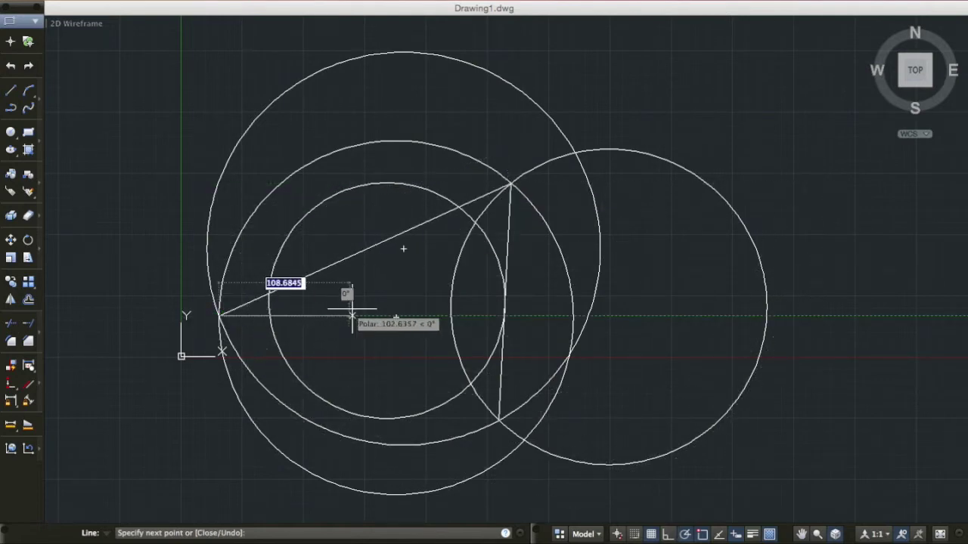
click(569, 353)
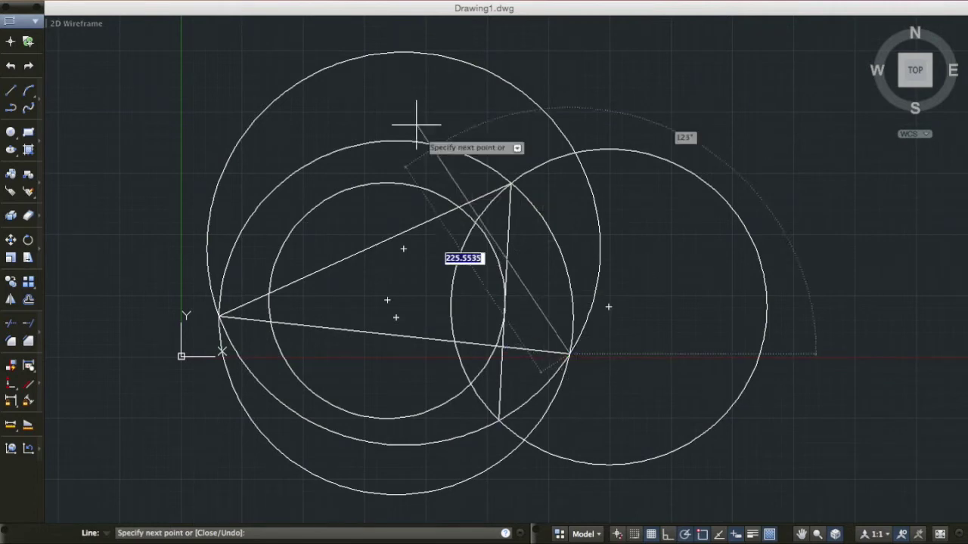
Continue the line through the largest circle's top quadrant, the smallest circle's bottom quadrant and the right circle's right quadrant.
click(403, 51)
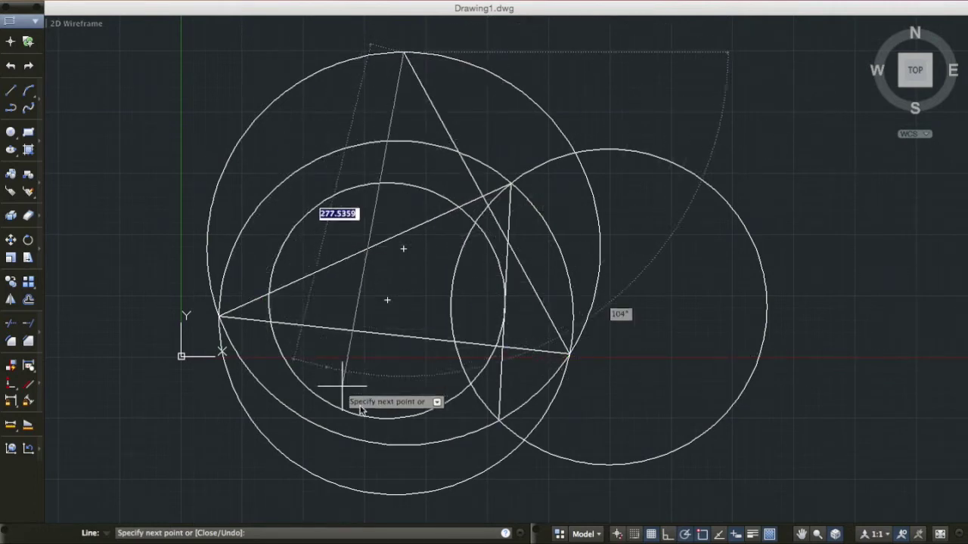
click(387, 418)
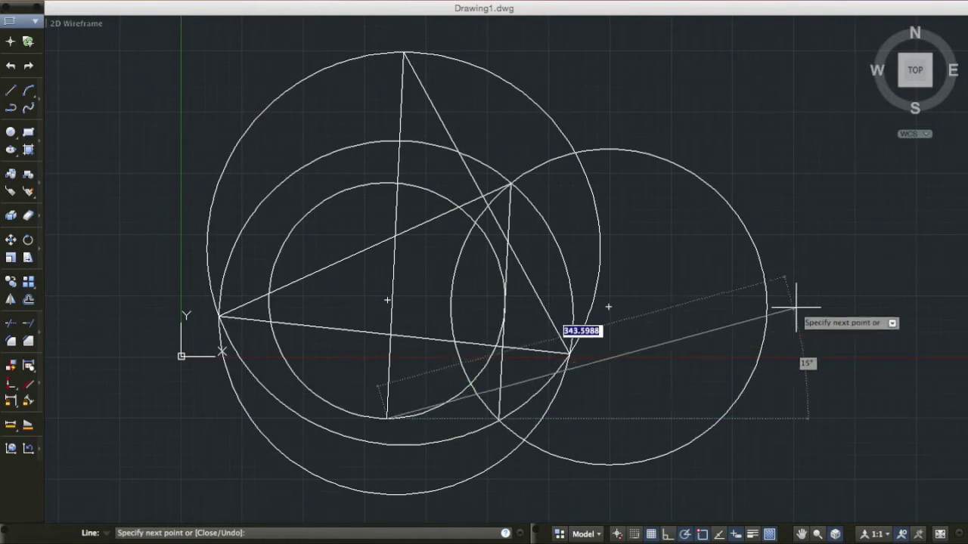
click(766, 307)
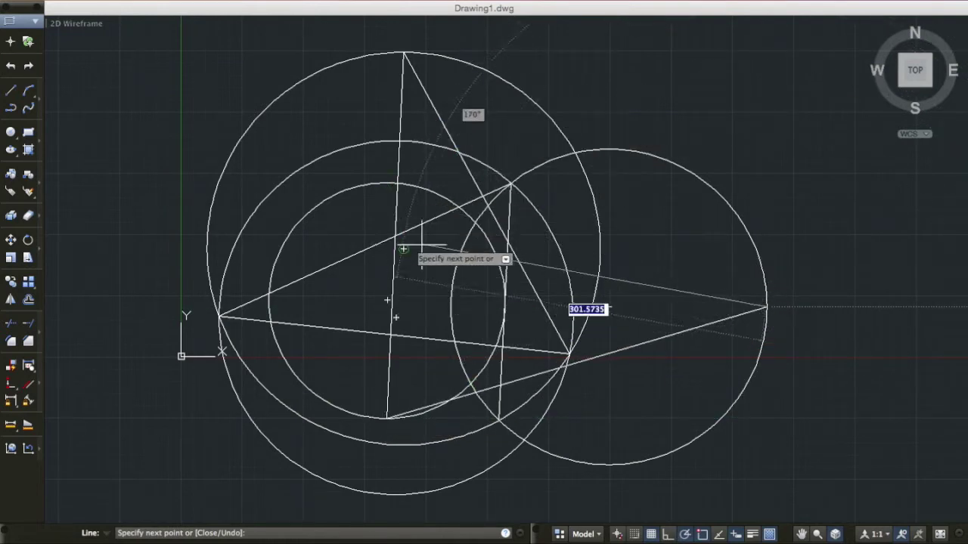
Continue the line through the centers of the smallest, right, largest and middle circles, and end it at a free point beyond the right circle's lower right.
click(387, 301)
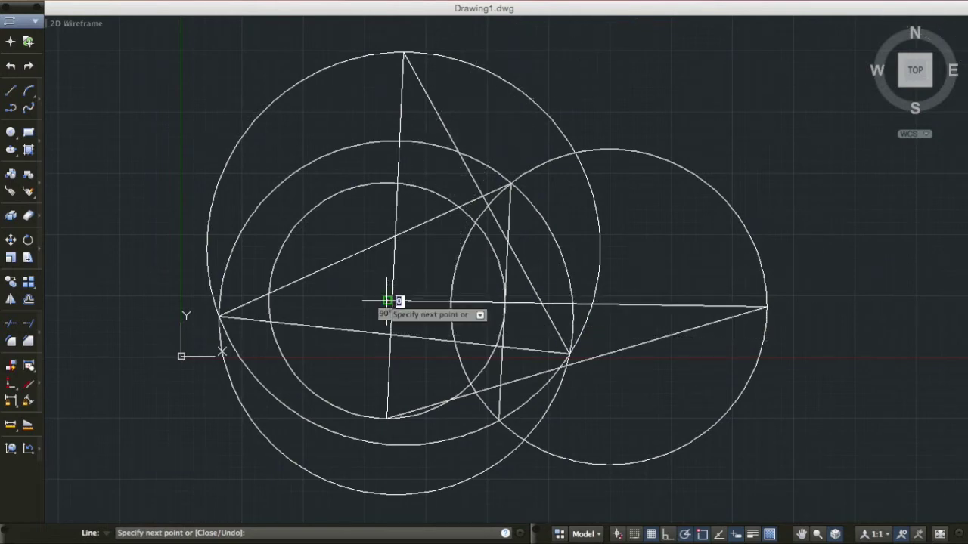
click(608, 305)
click(403, 249)
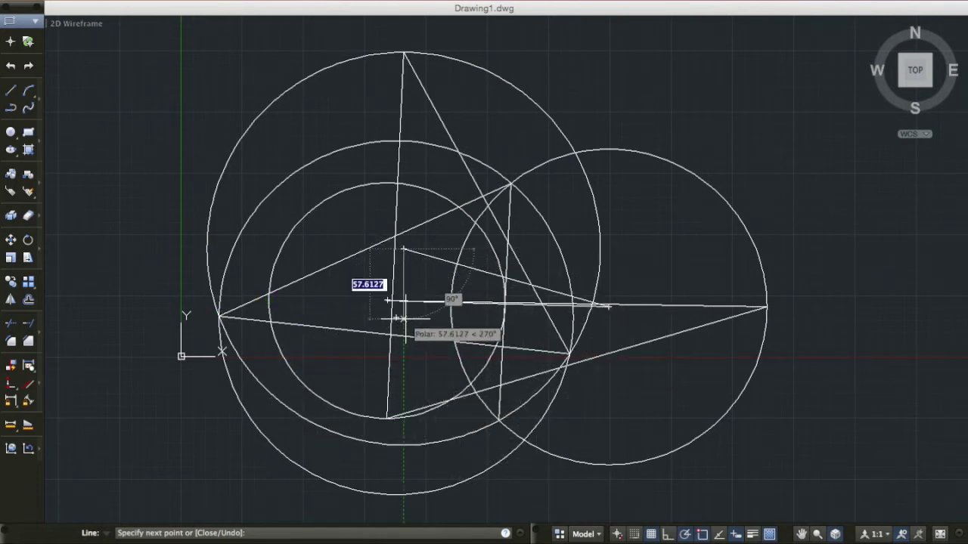
click(396, 318)
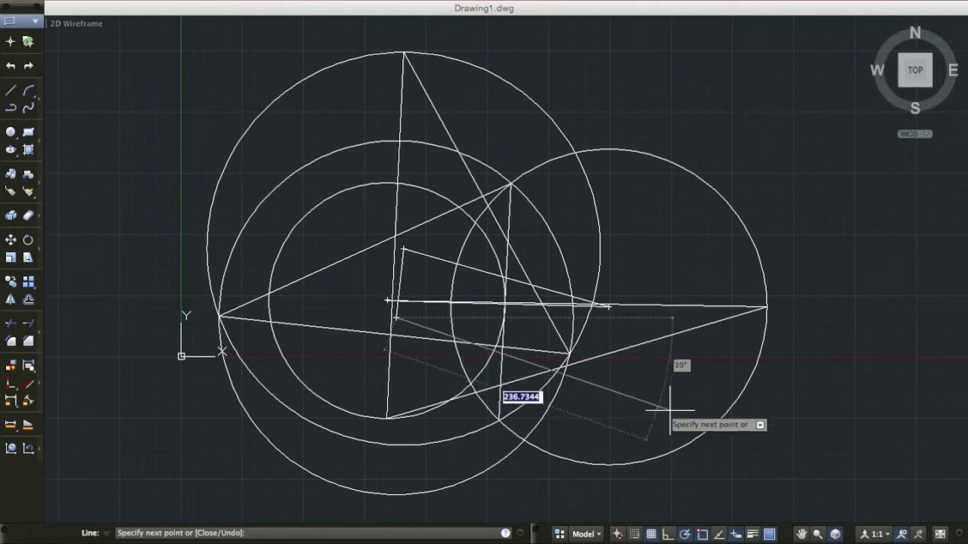
click(845, 454)
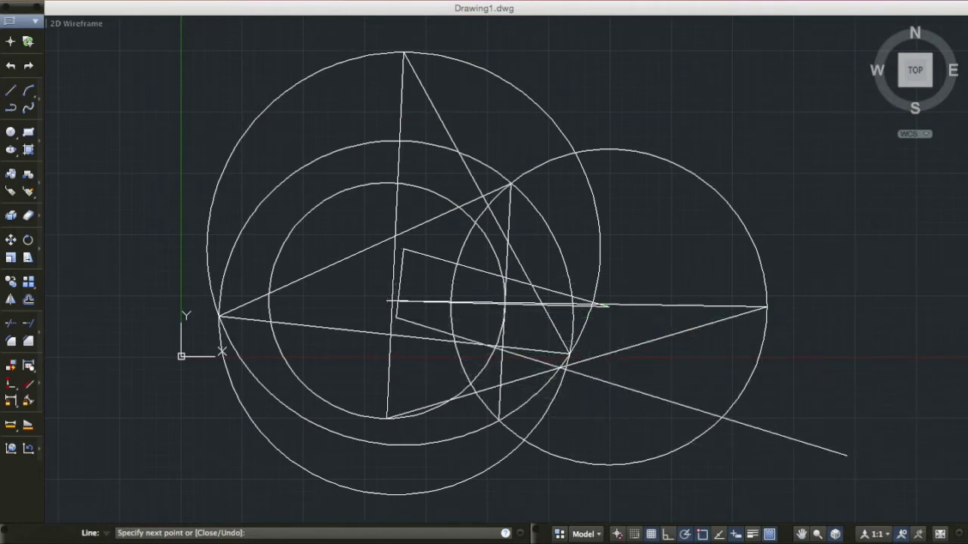
key(Return)
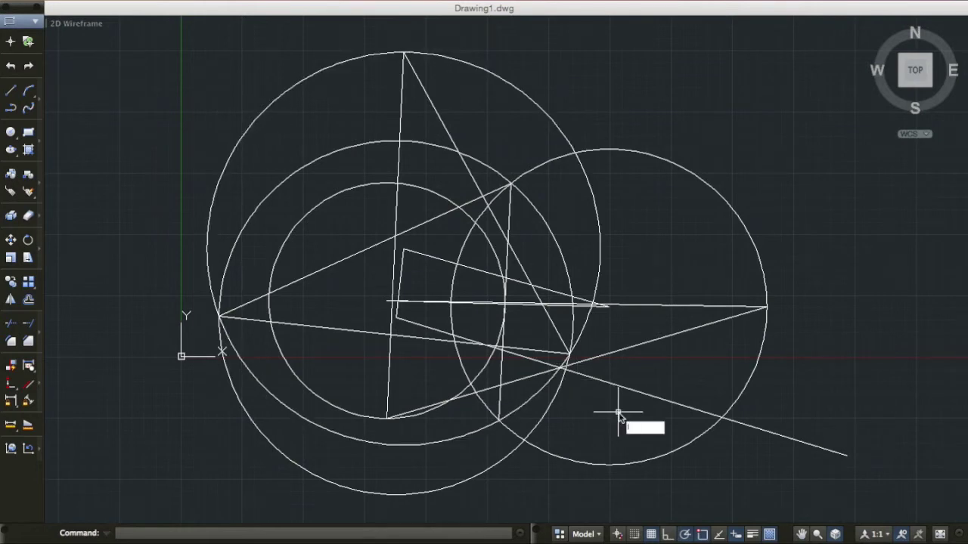
text(lin)
key(Return)
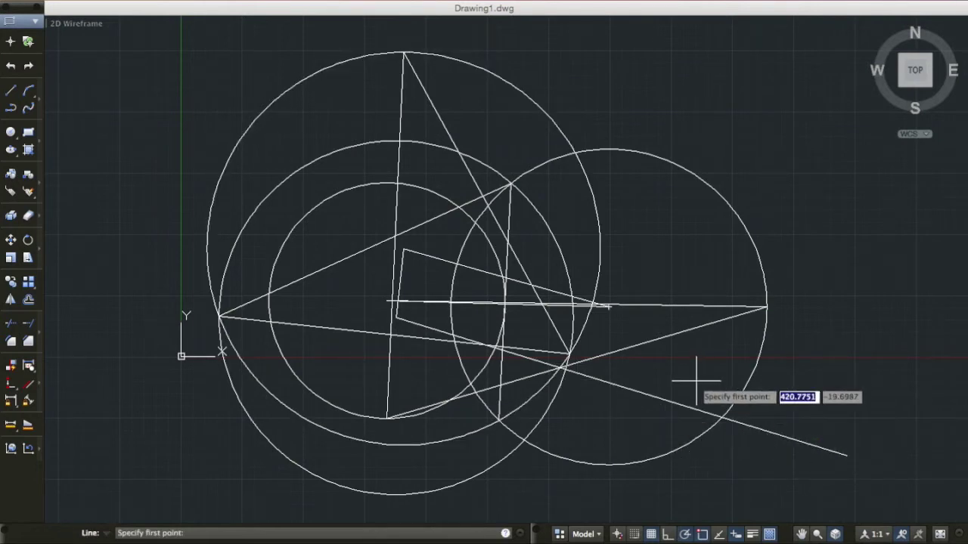
key(Escape)
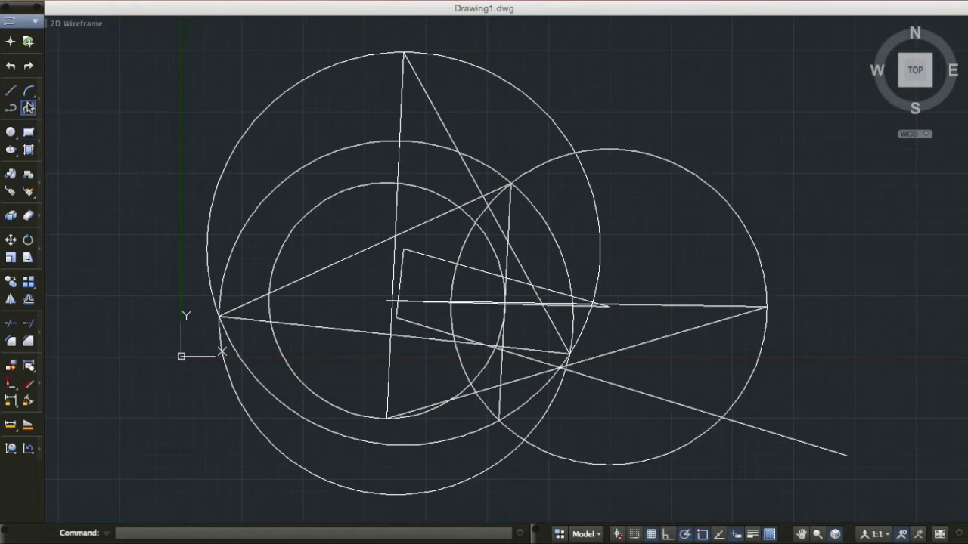
Draw a three-point arc from left of the circles, curving over their tops, to an end above the right circle's upper right.
click(127, 203)
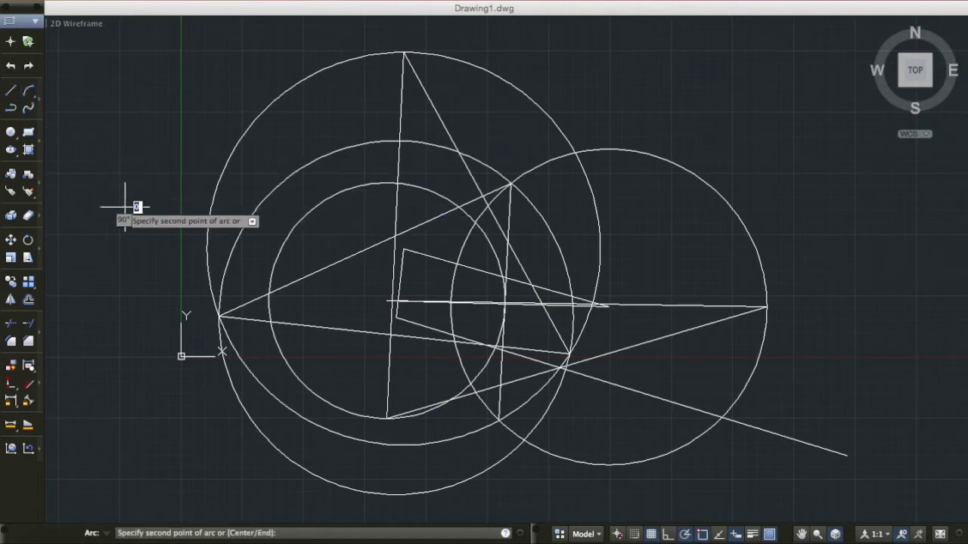
click(610, 151)
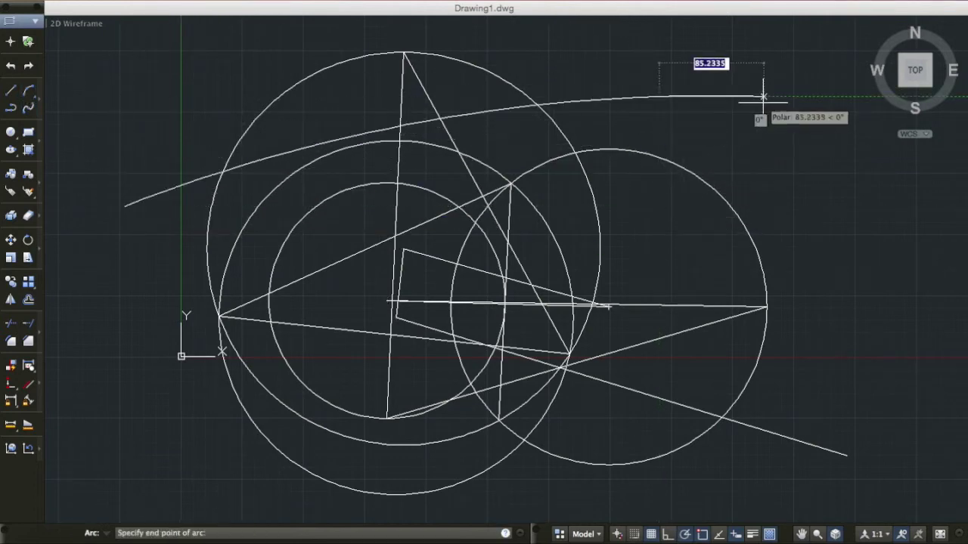
click(756, 166)
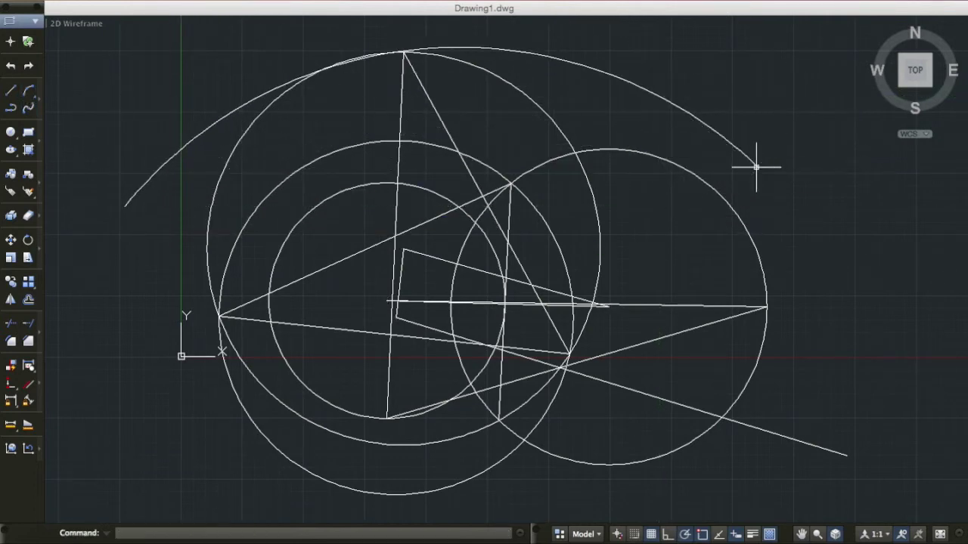
Draw a line from the arc's center to the left intersection of the two larger circles and on to the arc's right endpoint.
click(617, 78)
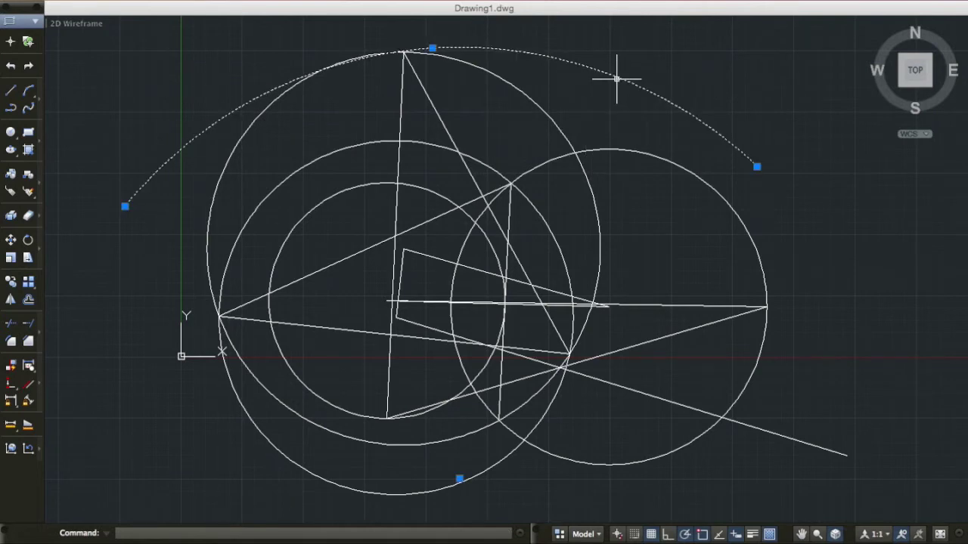
key(Return)
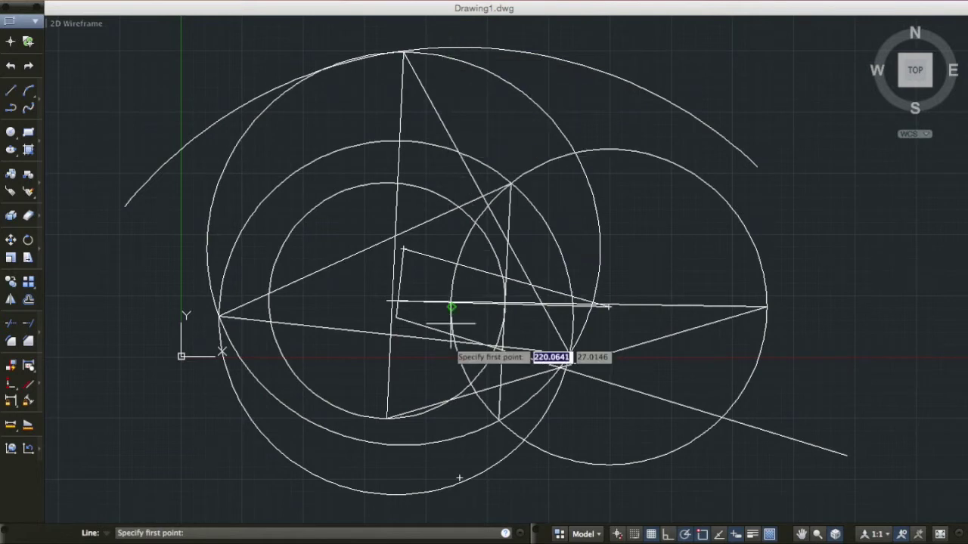
click(459, 478)
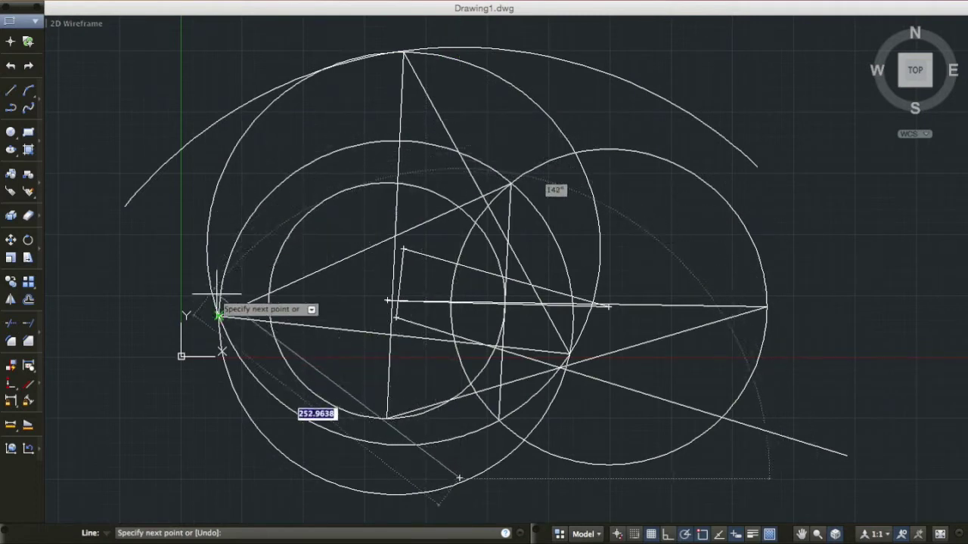
click(219, 317)
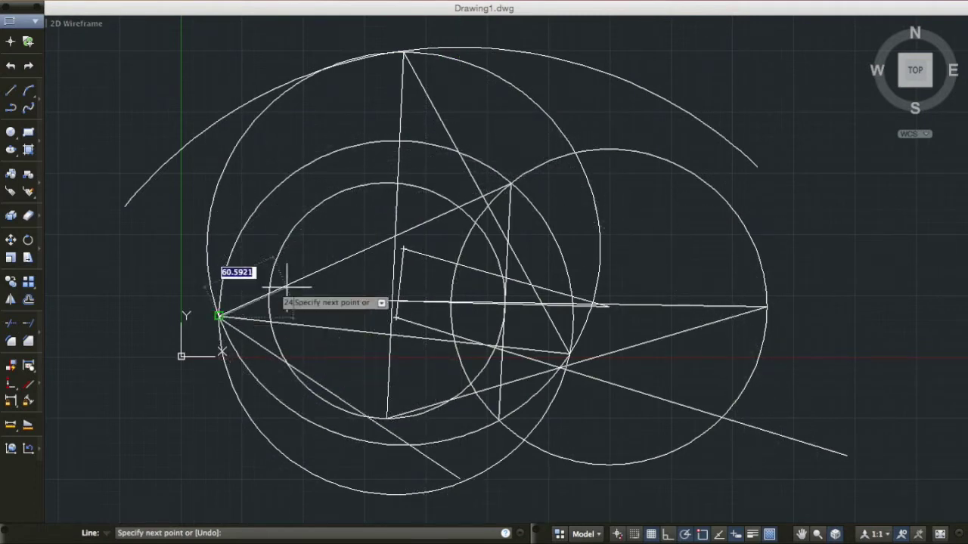
click(756, 164)
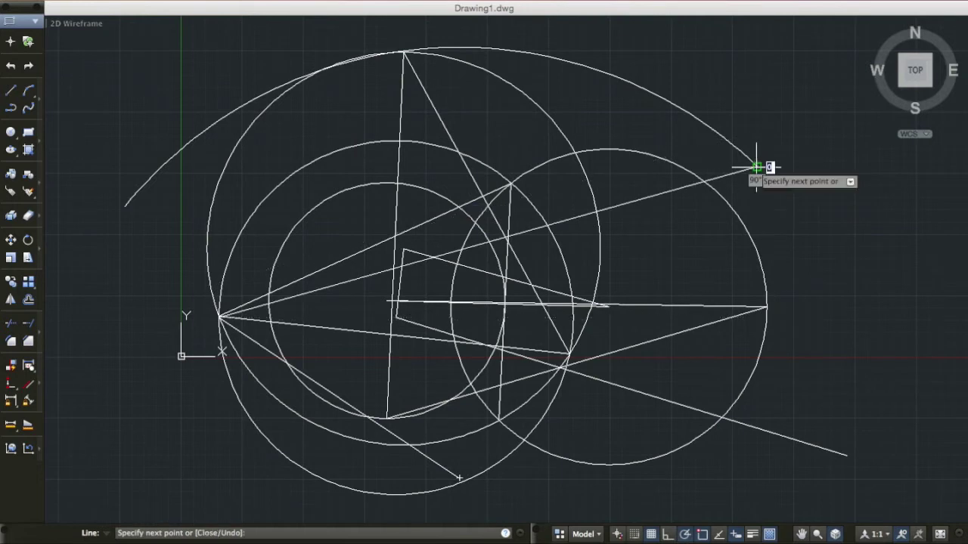
key(Return)
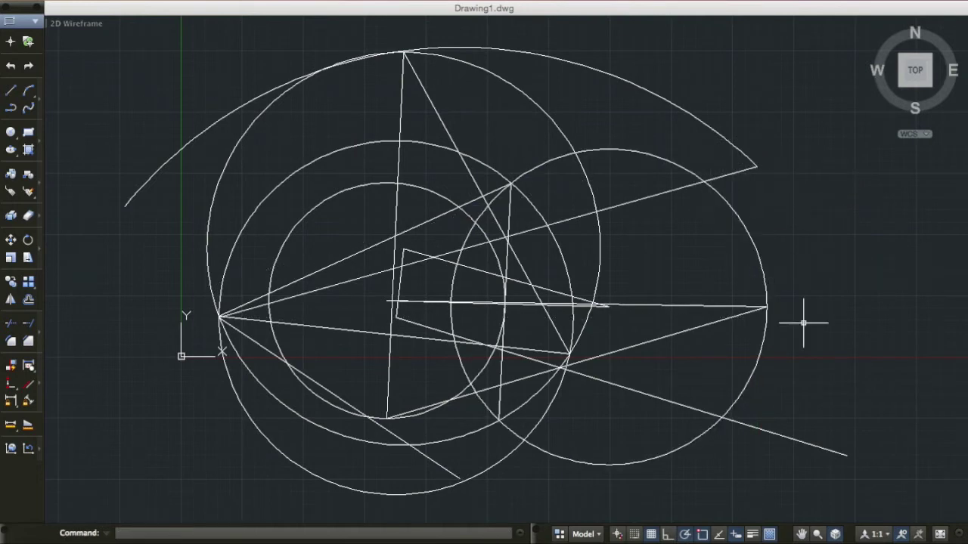
Select all circles, lines and the arc with a crossing window and erase them.
click(875, 480)
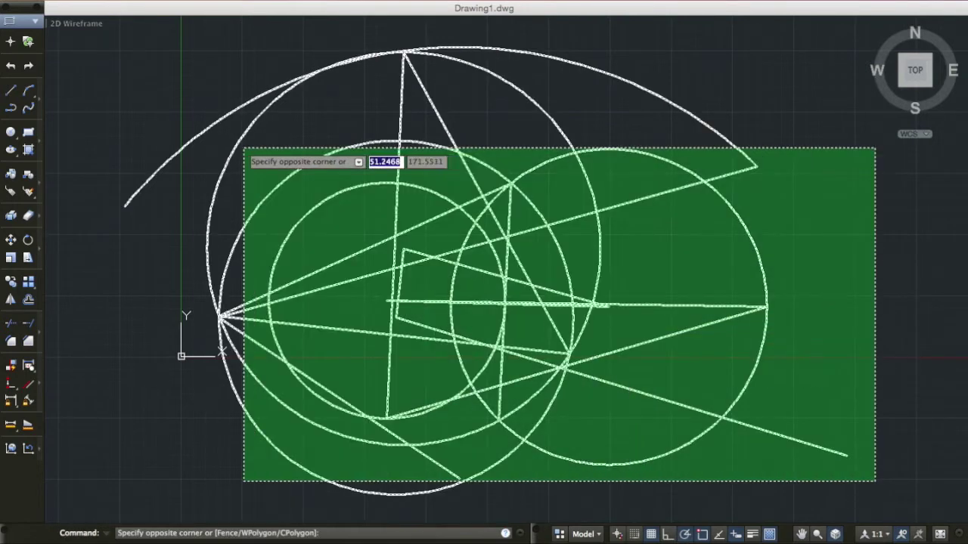
click(127, 104)
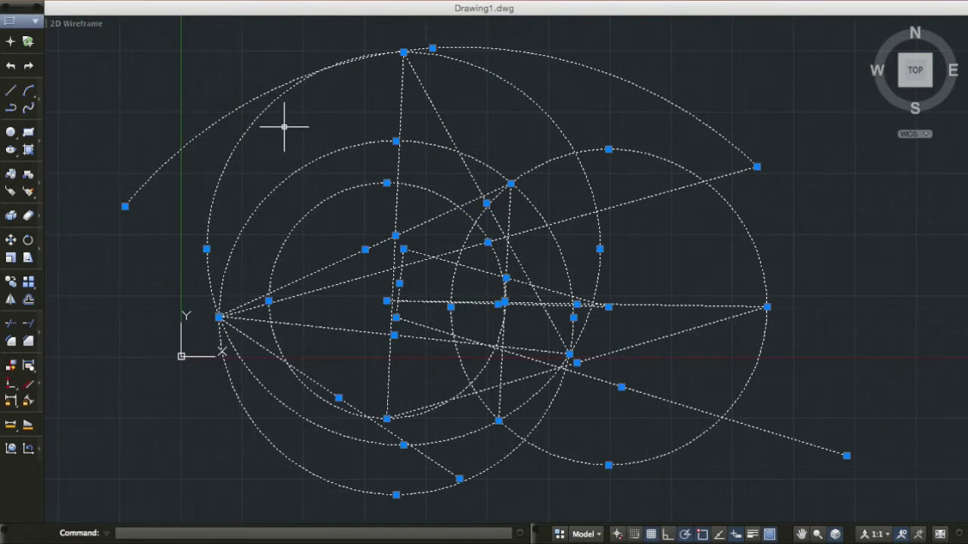
key(Delete)
Draw the boat's bottom line 100 units horizontally to the right, continuing with a bow line about 22 units long slanting up and right.
mouse_move(349, 158)
middle_down()
mouse_move(293, 262)
mouse_move(250, 302)
mouse_move(240, 295)
middle_up()
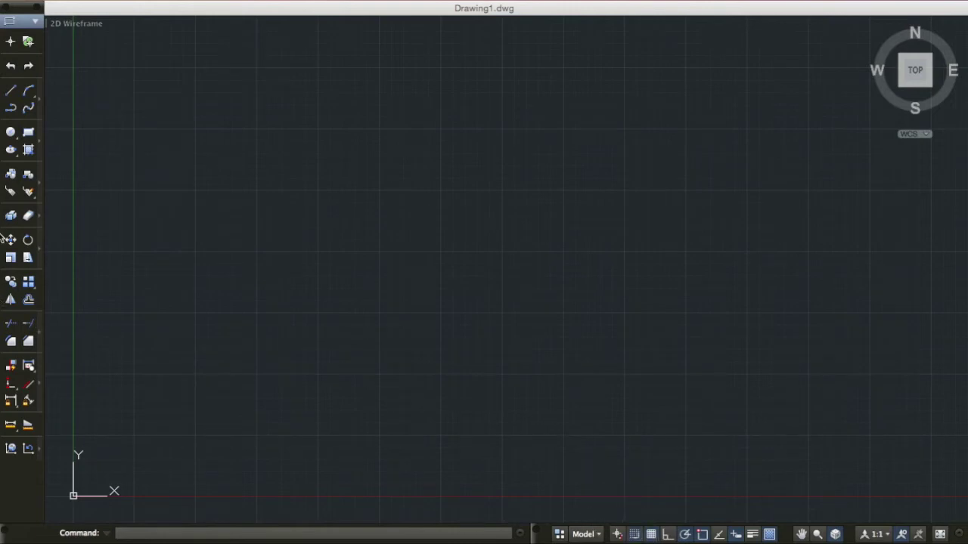
click(12, 91)
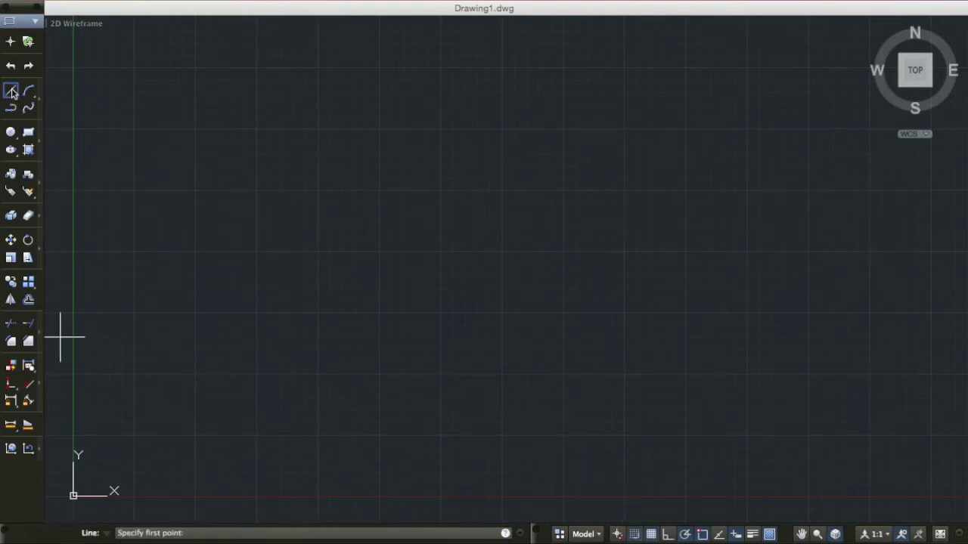
click(196, 373)
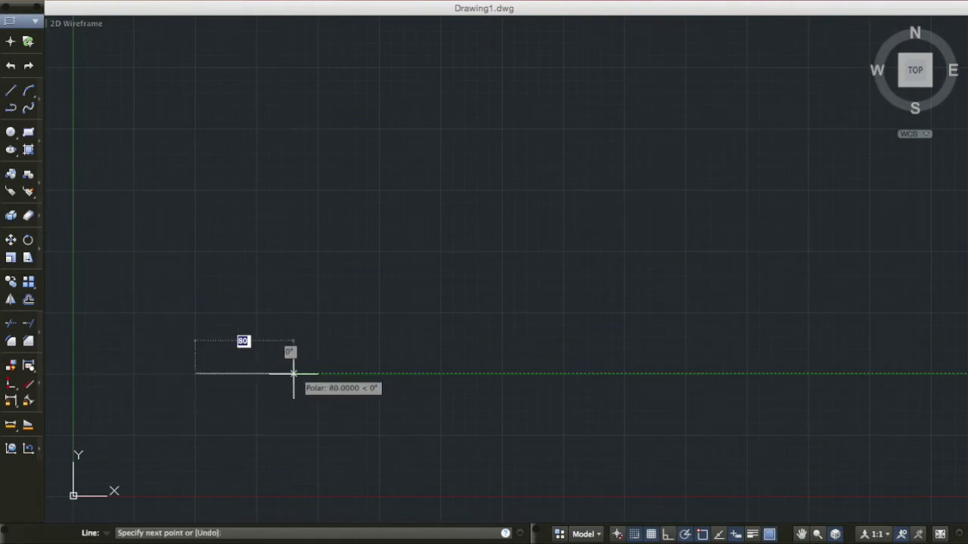
text(100)
key(Return)
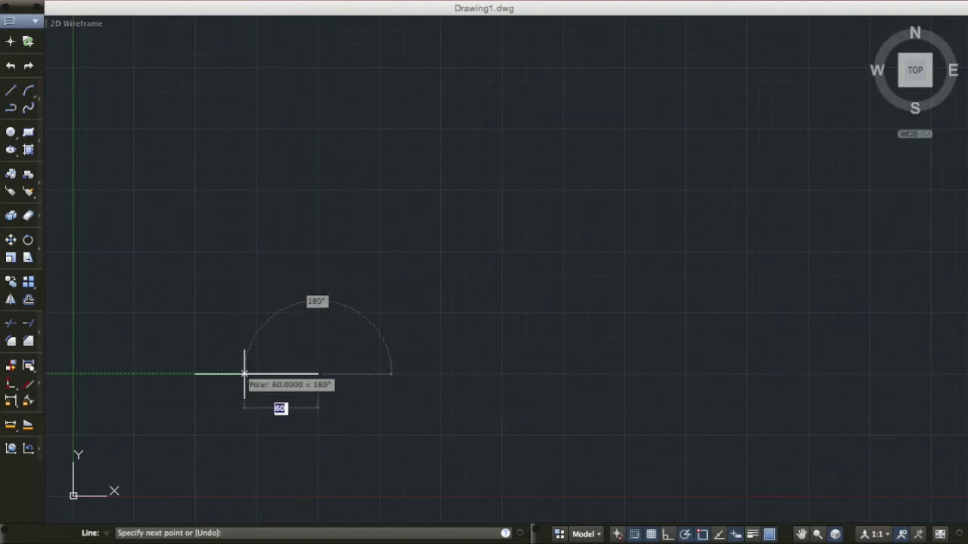
click(330, 349)
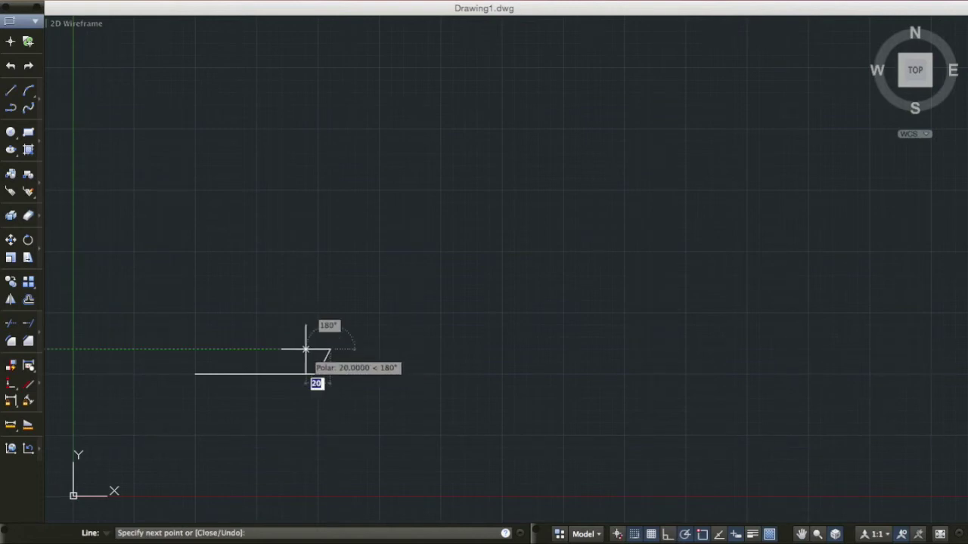
Continue the outline with a 20-unit deck segment leftward and a raised cabin 10 units high and about 40 units wide.
click(306, 349)
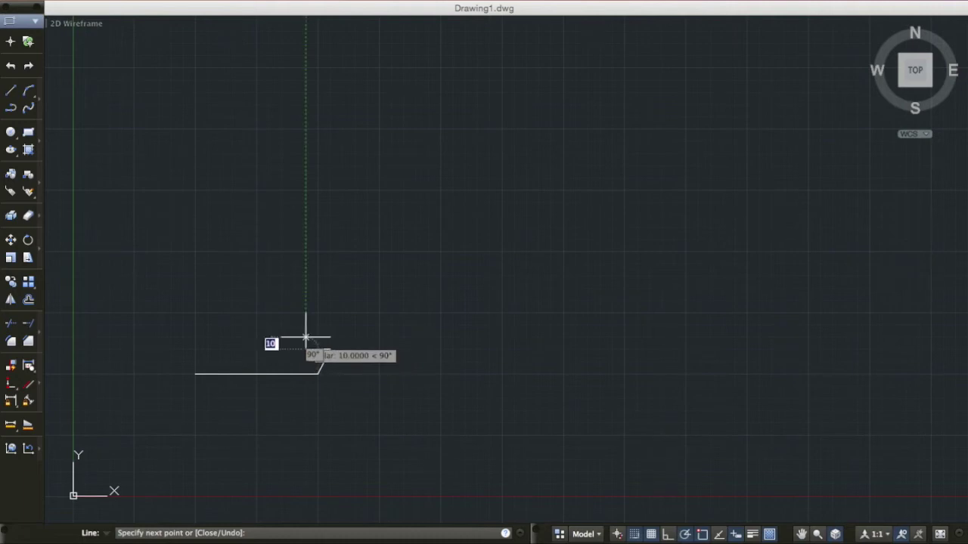
click(306, 338)
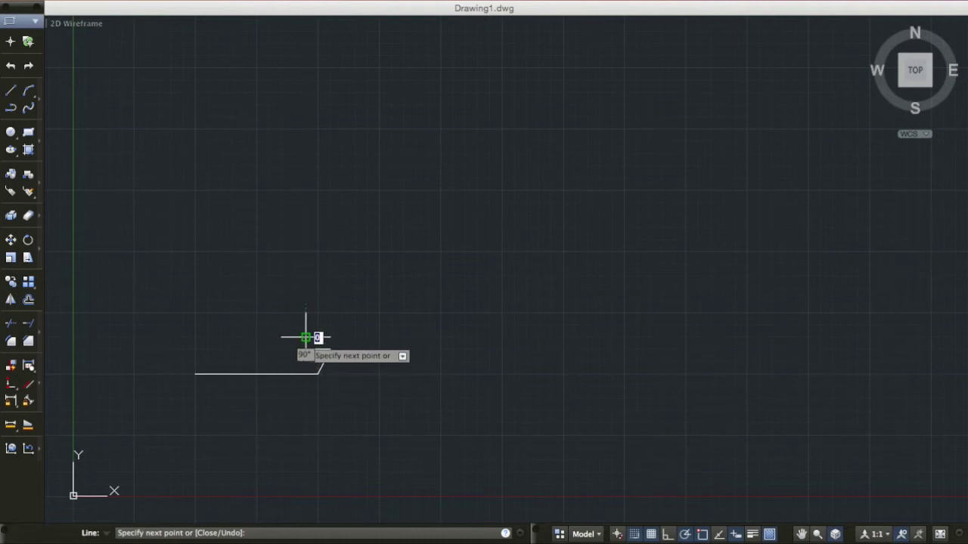
click(257, 337)
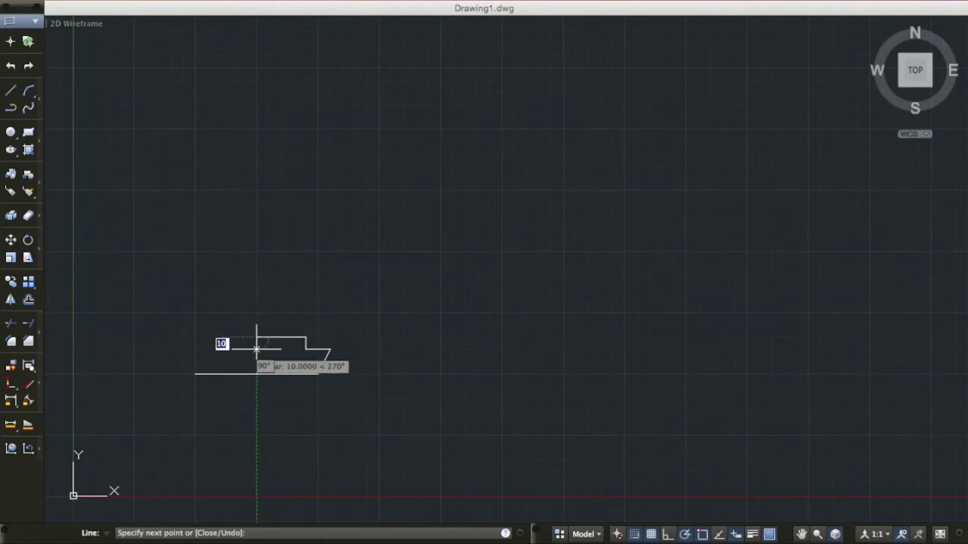
click(256, 350)
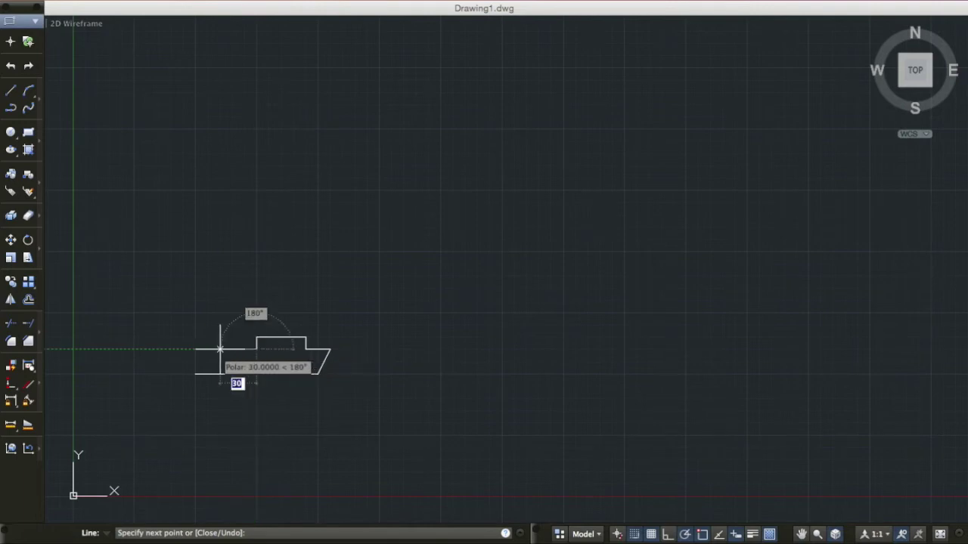
Continue the boat outline 30 units left along the deck and draw a funnel 30 units high and 20 units wide.
click(220, 350)
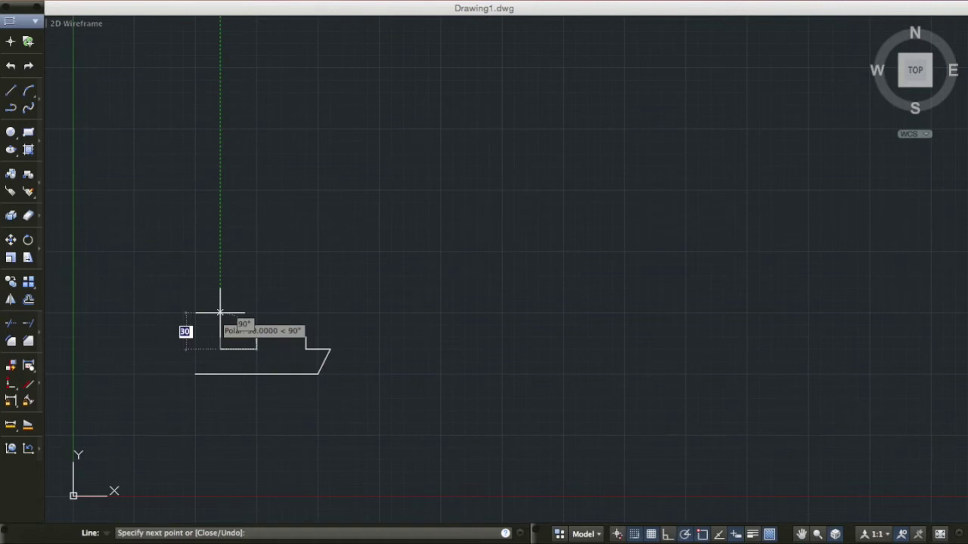
click(220, 312)
click(195, 312)
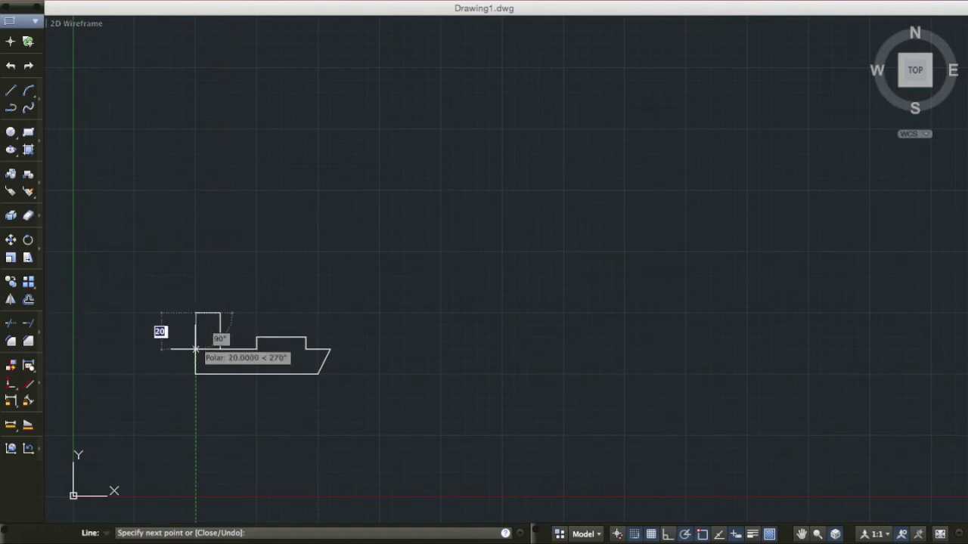
click(195, 349)
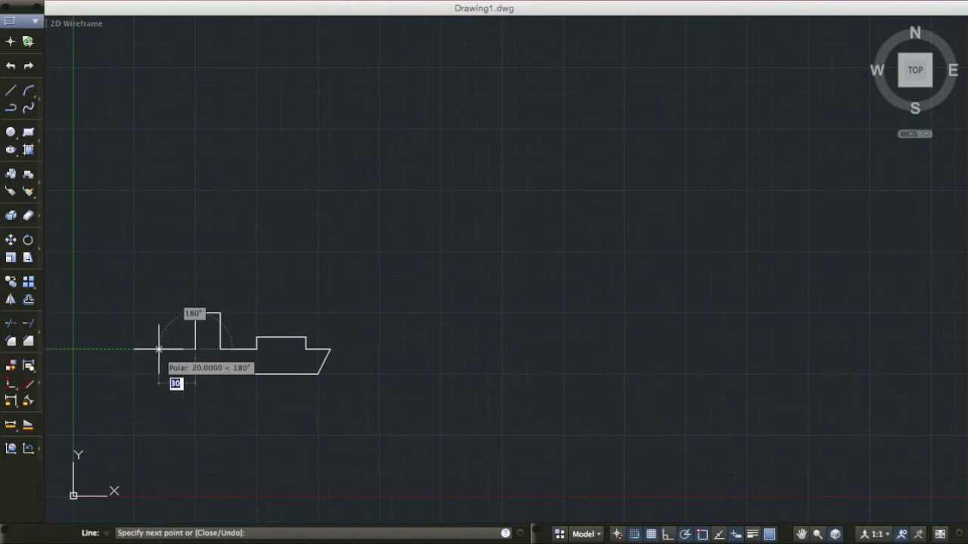
Continue the deck about 40 units left, slant the stern inward down to the bottom level, and close the outline at its starting point.
click(146, 349)
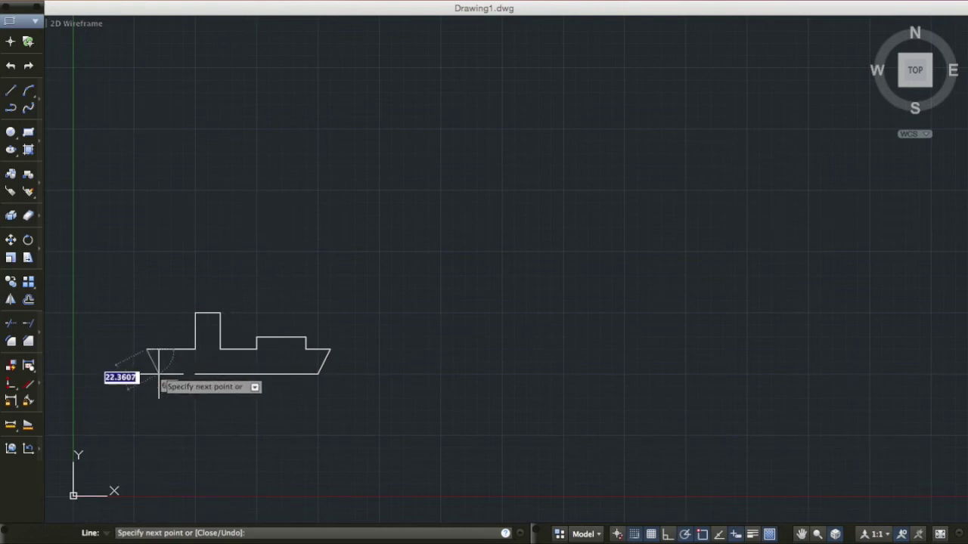
click(159, 373)
click(195, 374)
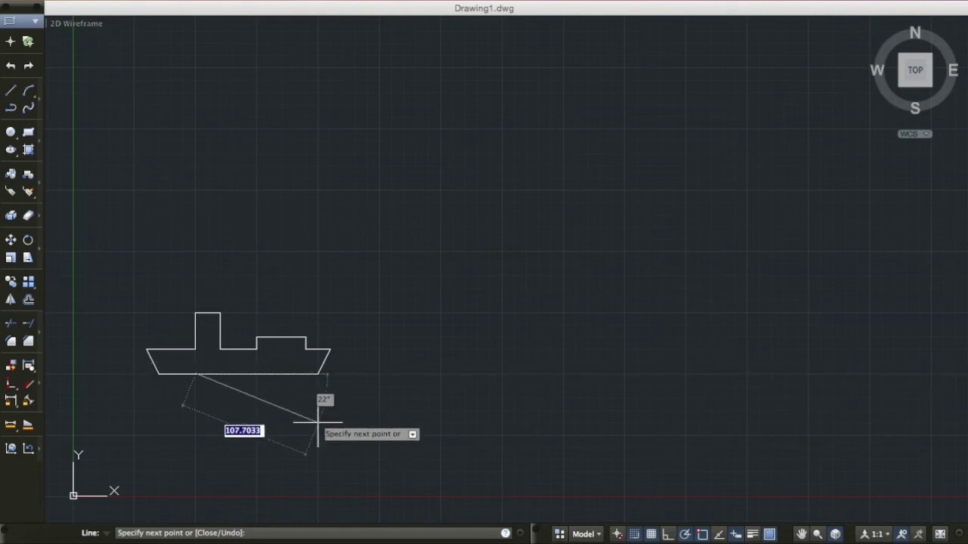
key(Return)
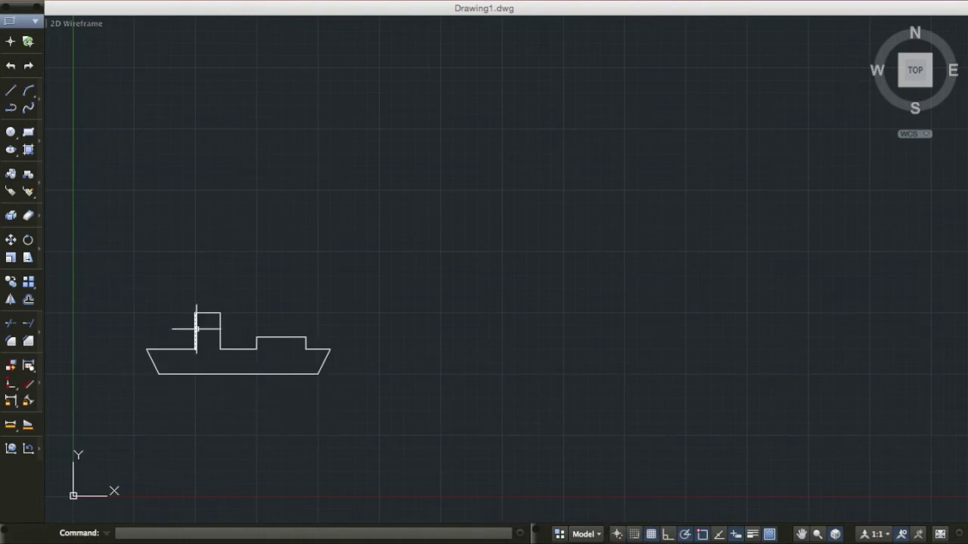
Review which object snap modes are enabled in the Drafting Settings.
right_click(634, 534)
click(658, 518)
click(450, 51)
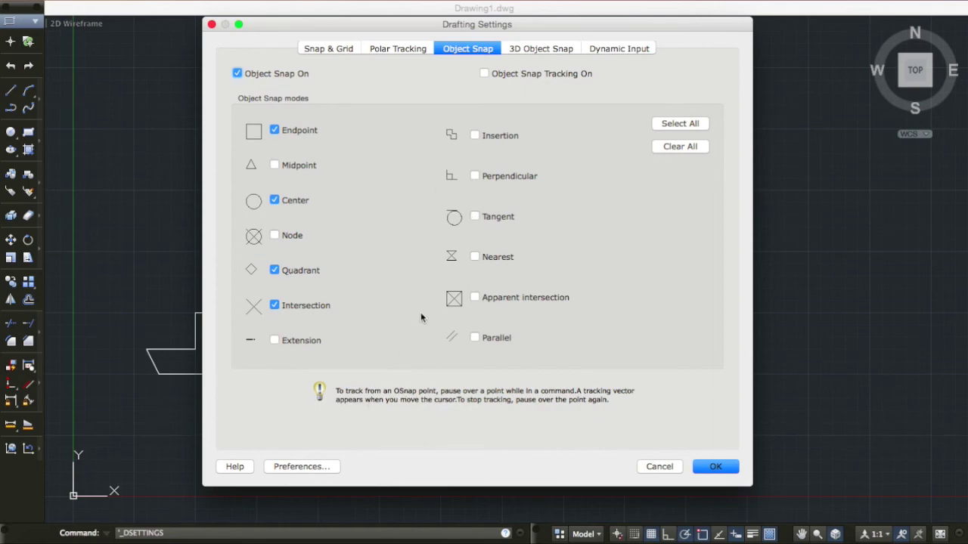
click(697, 467)
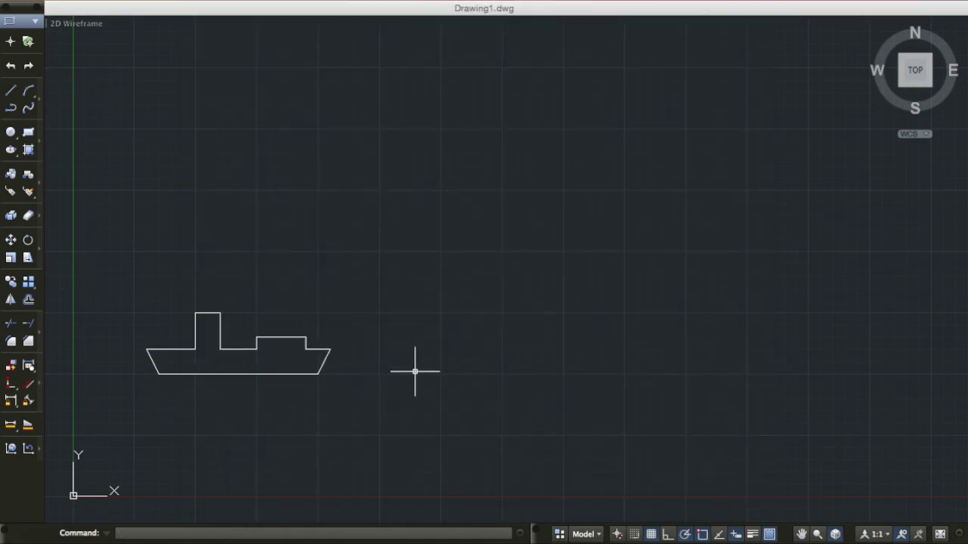
Select the entire boat outline with a crossing window and erase it.
click(408, 422)
click(123, 269)
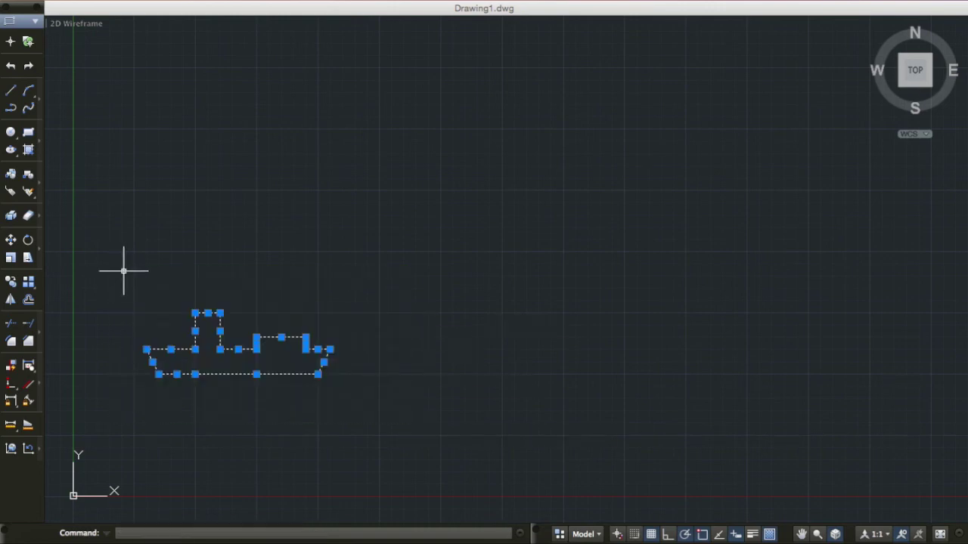
key(Delete)
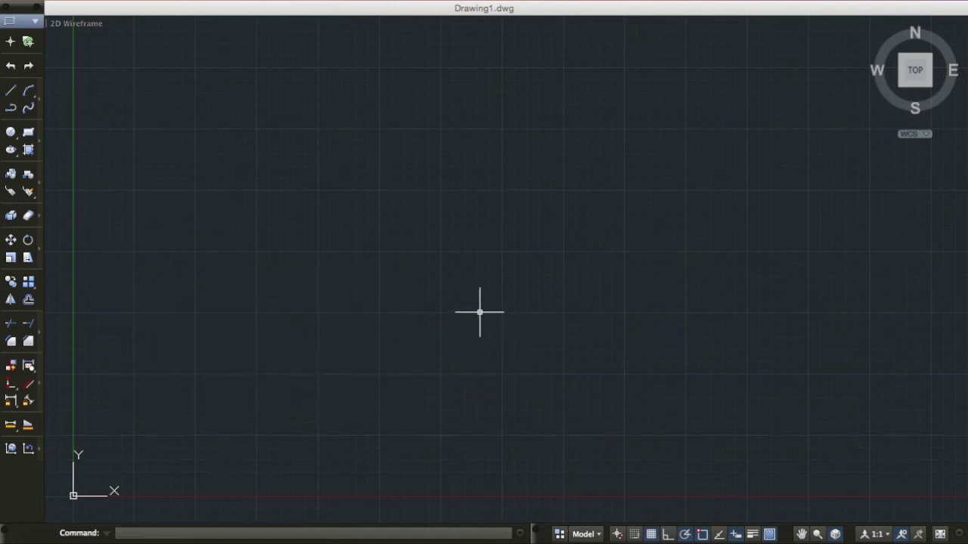